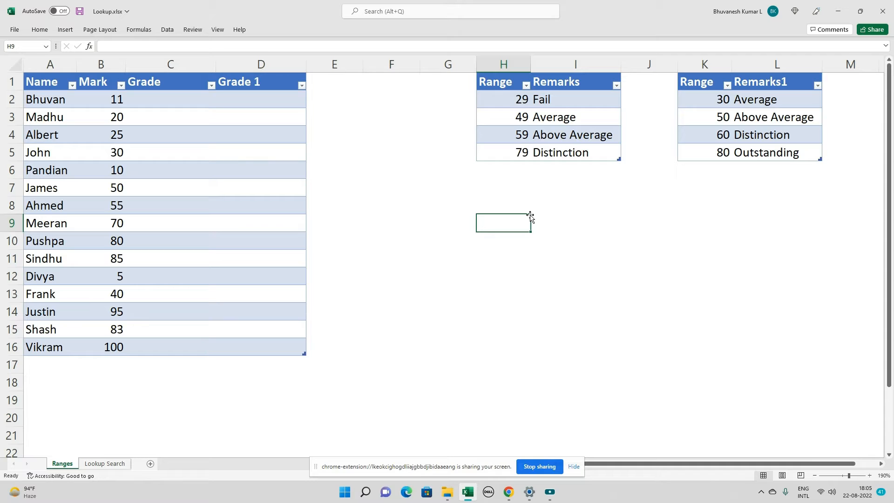
- Enter the sample numbers 1, 2, 3 and 4 down cells H9 to H12
type("1")
key("Return")
type("2")
key("Return")
type("3")
key("Return")
type("4")
key("Return")
key("Up")
key("Up")
key("Up")
key("Up")
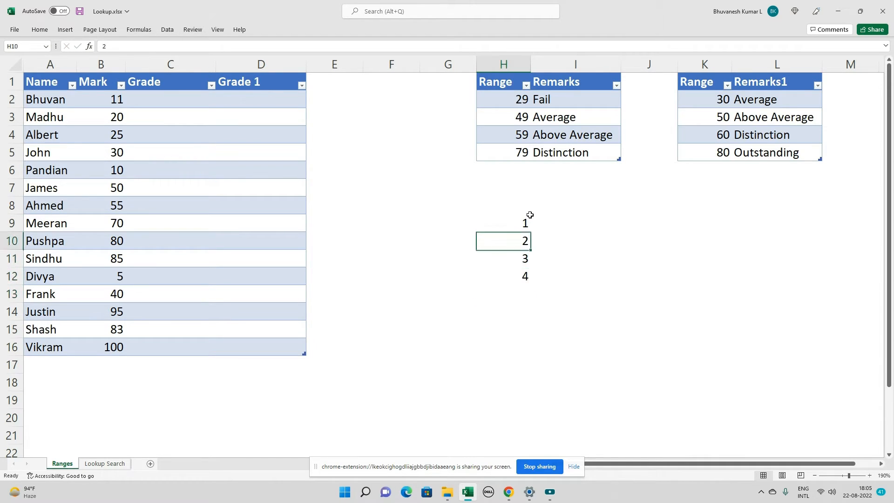
- Add the remarks Fail in I9 and Pass in I10 beside the sample numbers
key("Right")
type("Fail")
key("Return")
type("Pass")
key("Return")
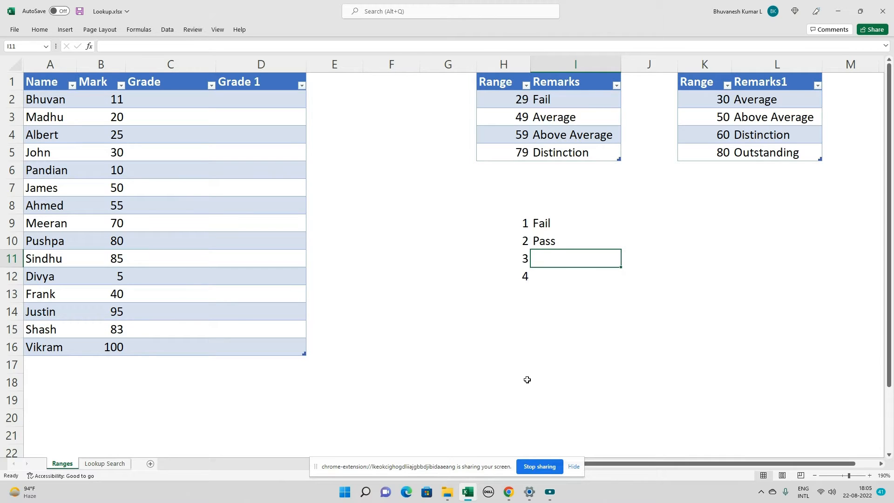
- Clear the sample numbers and remarks from cells H9 to I12
left_click(505, 222)
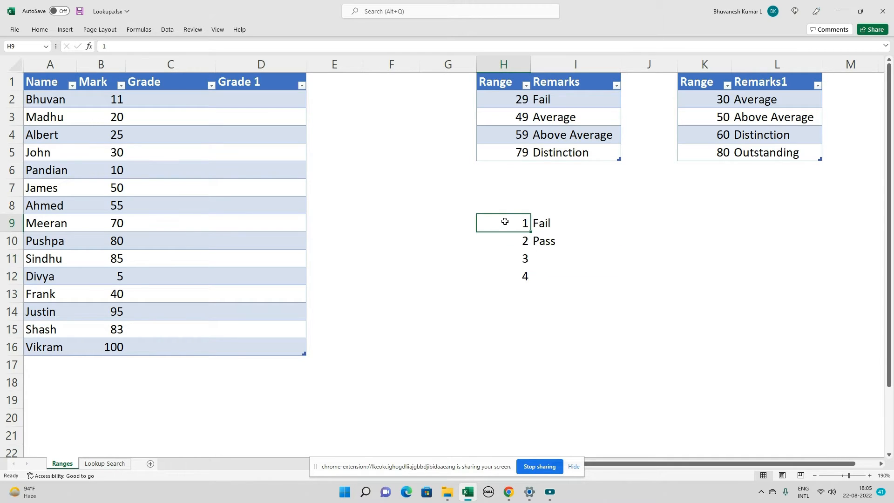
key("shift+Right")
key("shift+Down")
key("shift+Down")
key("shift+Down")
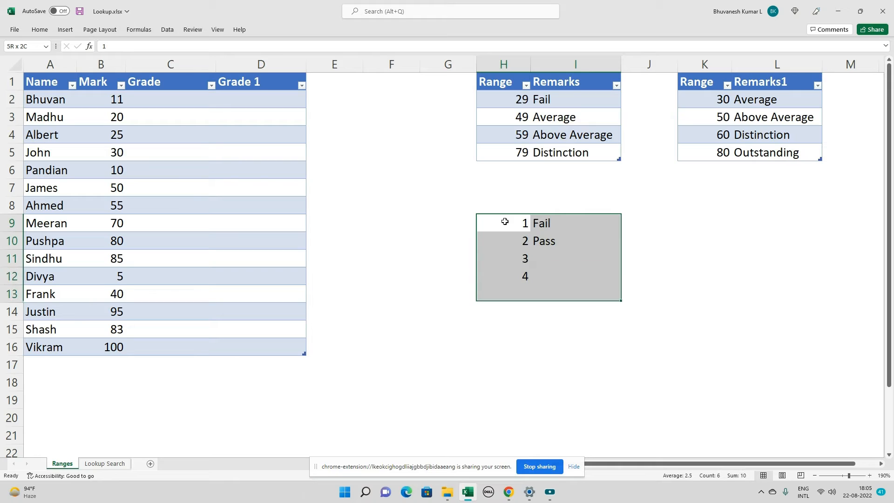
key("Delete")
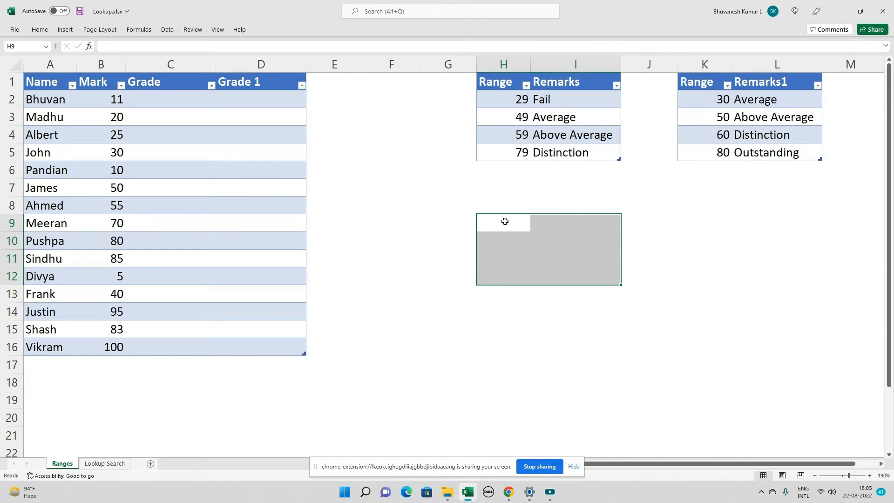
left_click(526, 194)
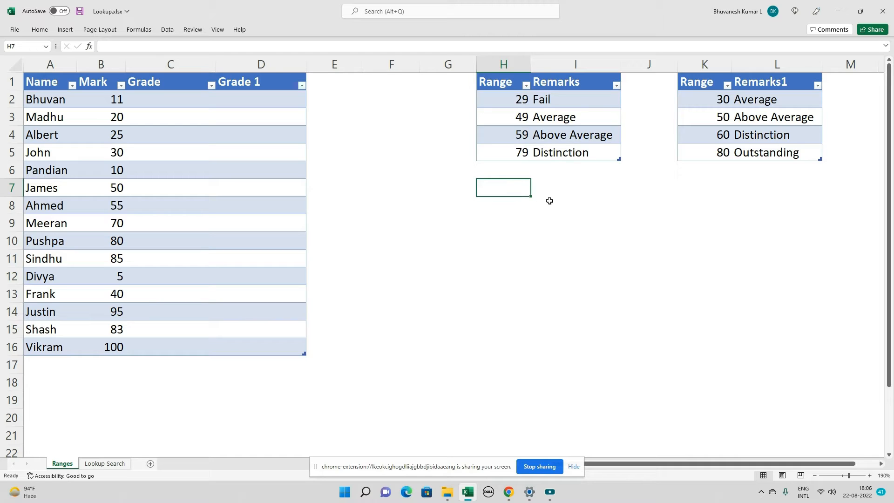
left_click(151, 98)
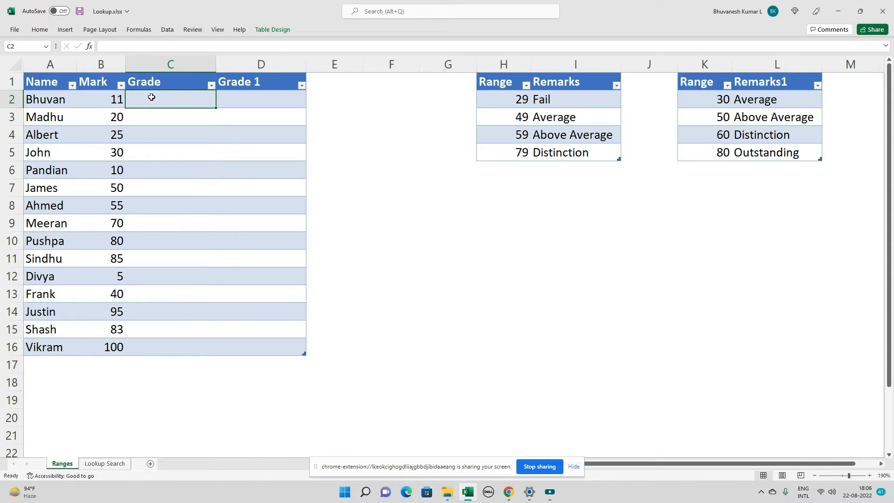
type("=xlookup(")
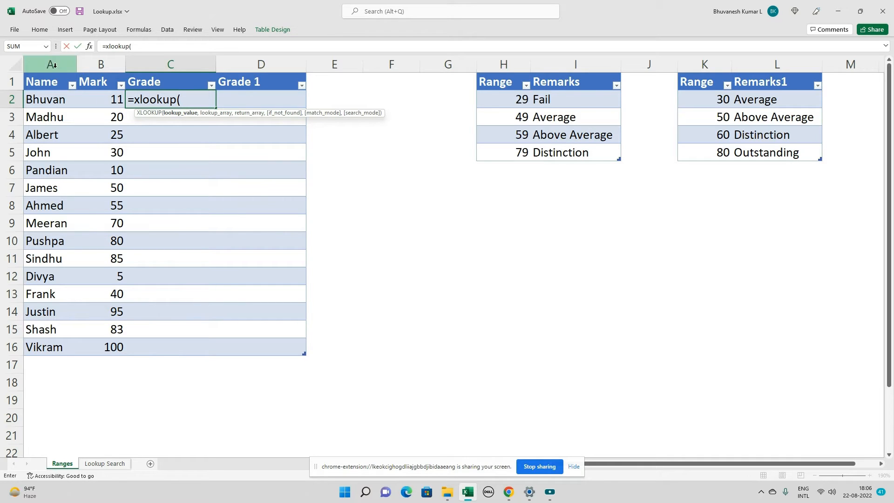
left_click(106, 101)
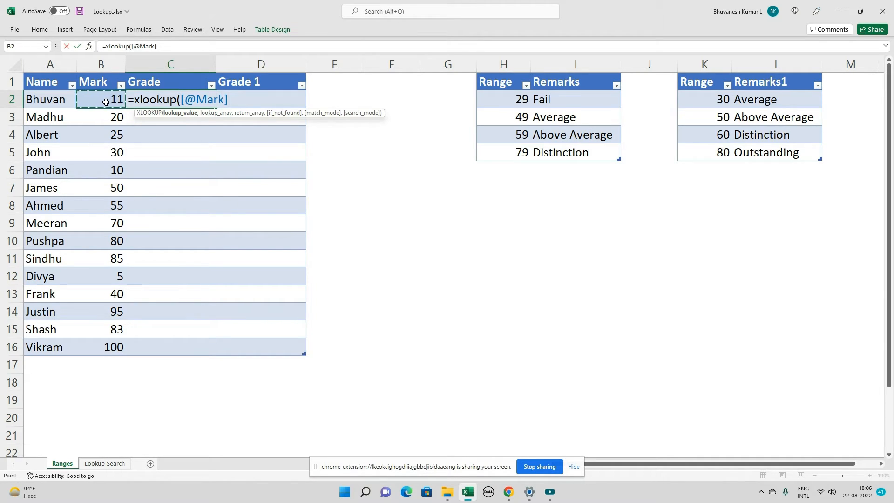
type(",")
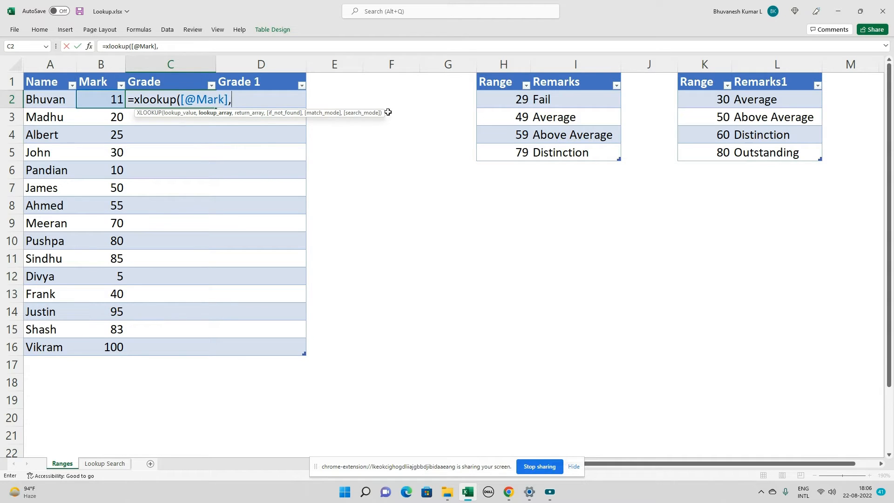
left_click(504, 72)
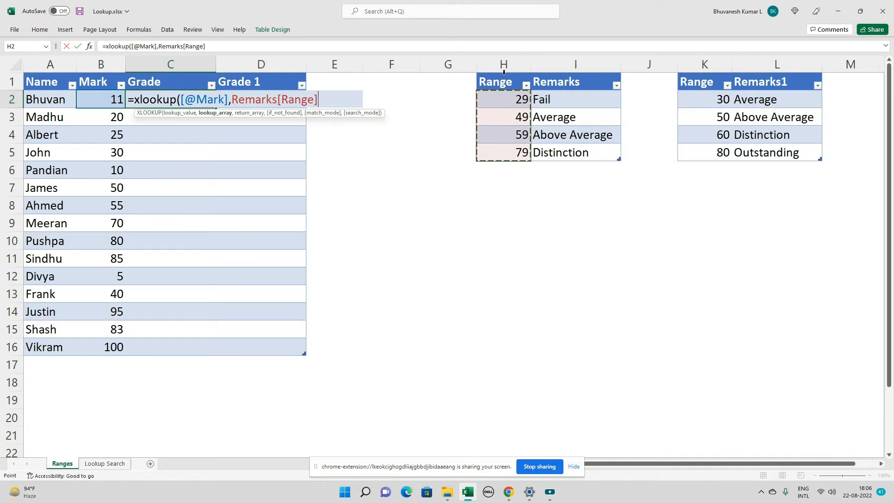
type(",")
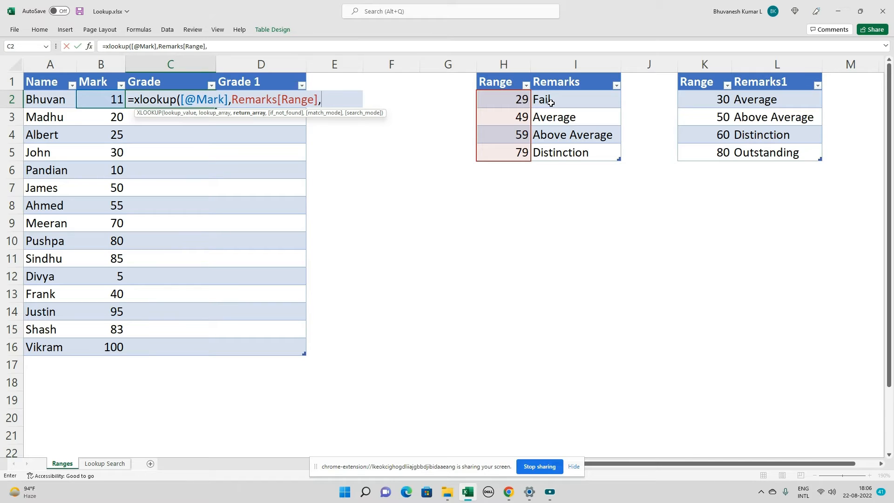
left_click(557, 74)
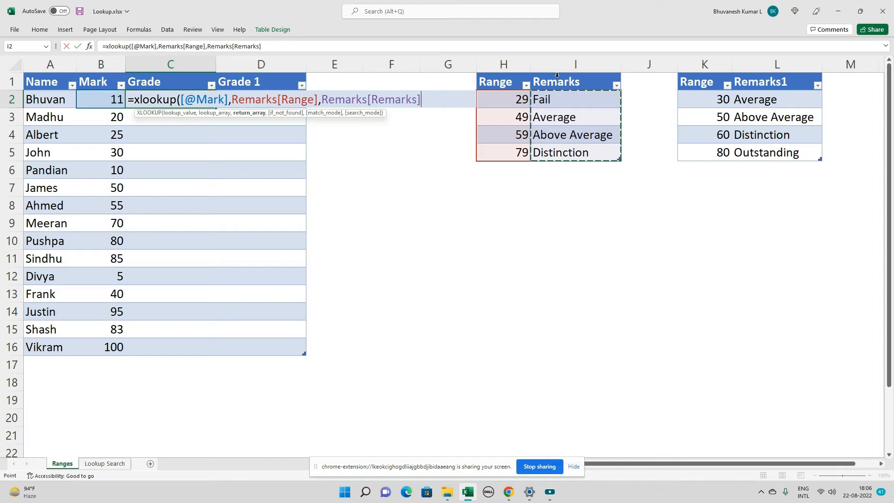
left_click(303, 49)
type(",")
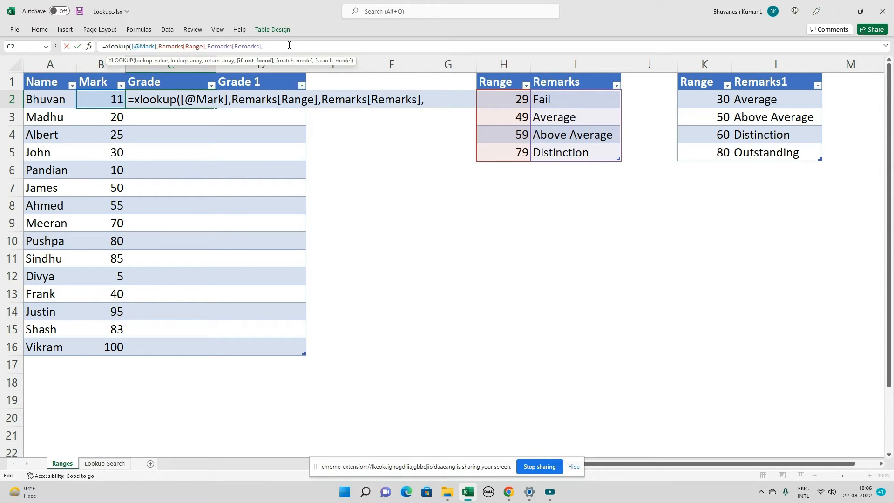
- Add "Outstanding" as the not-found value, match mode 1 and search mode -1 to the XLOOKUP formula, and try to enter it
type("\"\"Outstanding\",")
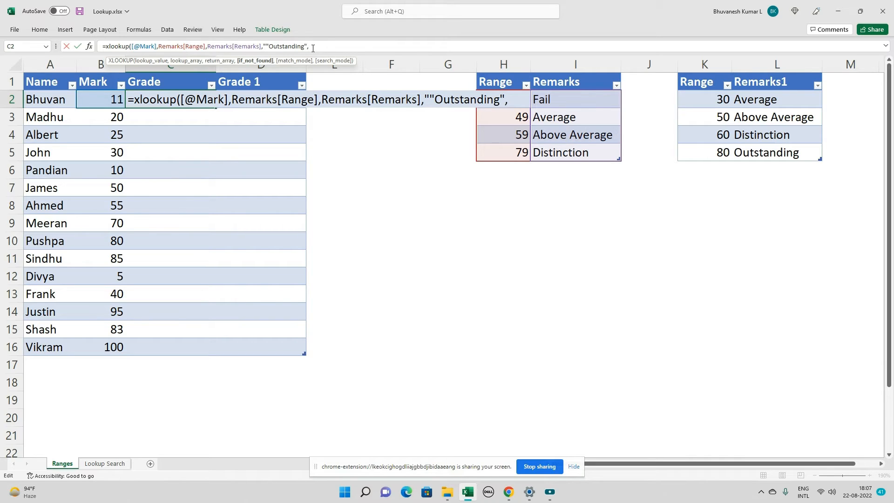
type("1")
type(",-1")
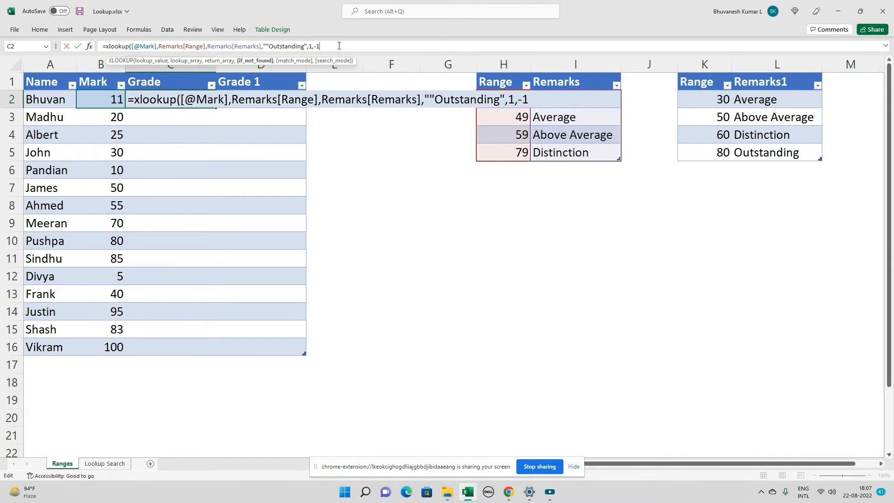
type(")")
key("Return")
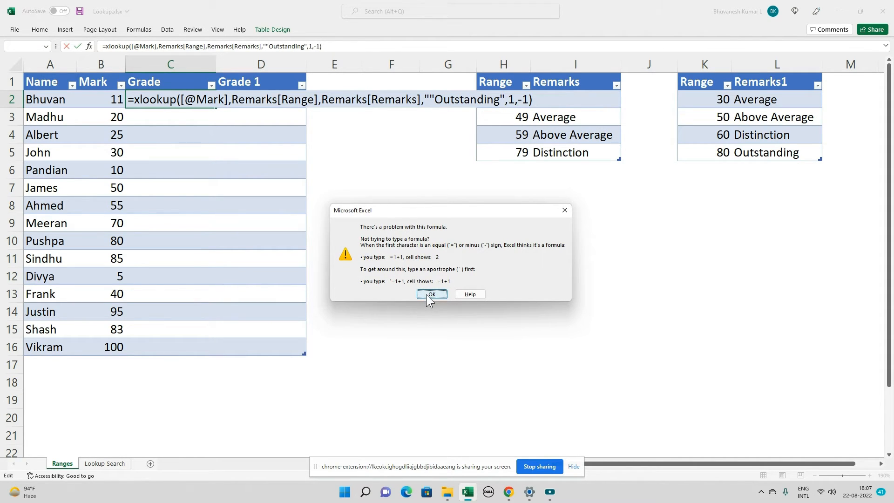
left_click(426, 294)
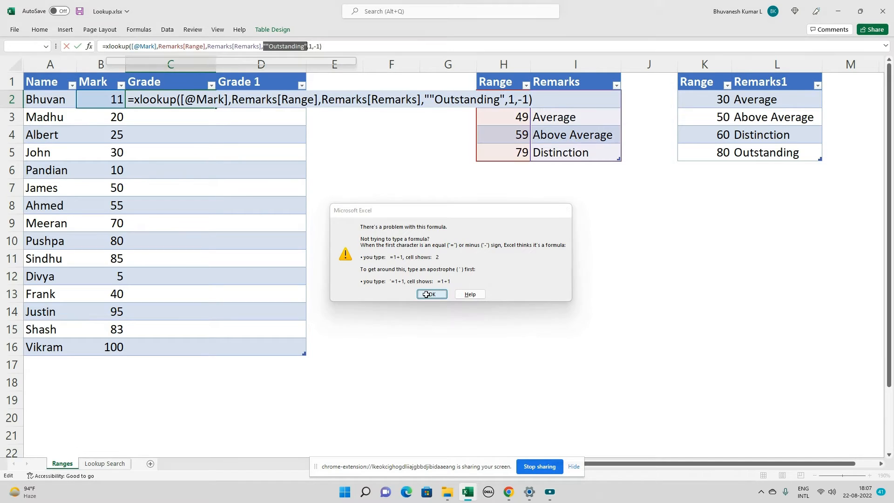
- Remove the extra quotation mark before Outstanding in the C2 formula and enter it to fill the Grade column
left_click(268, 45)
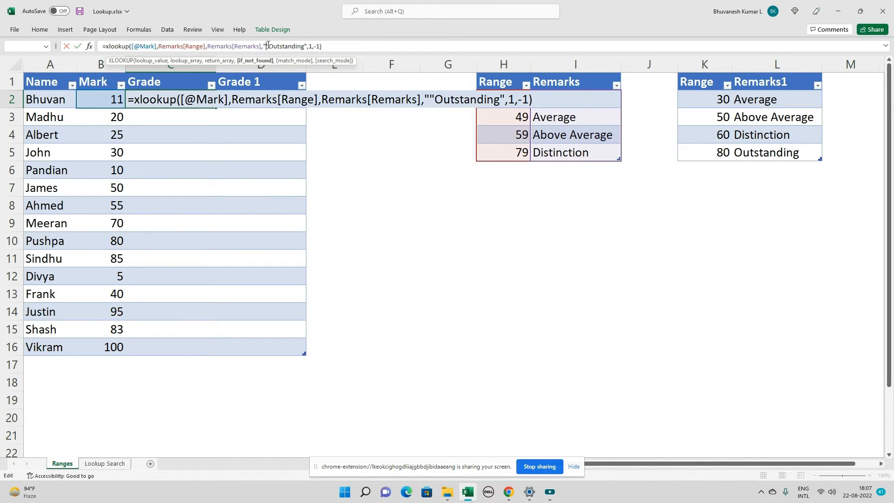
key("BackSpace")
left_click(309, 46)
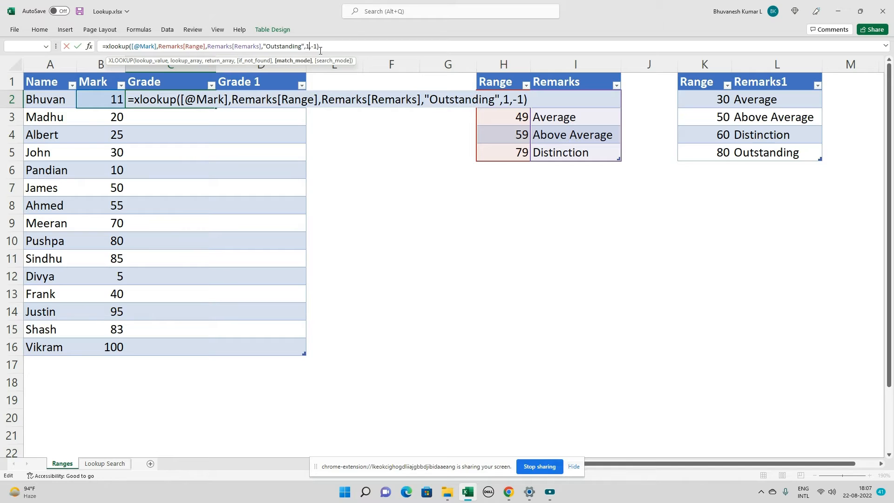
left_click(328, 43)
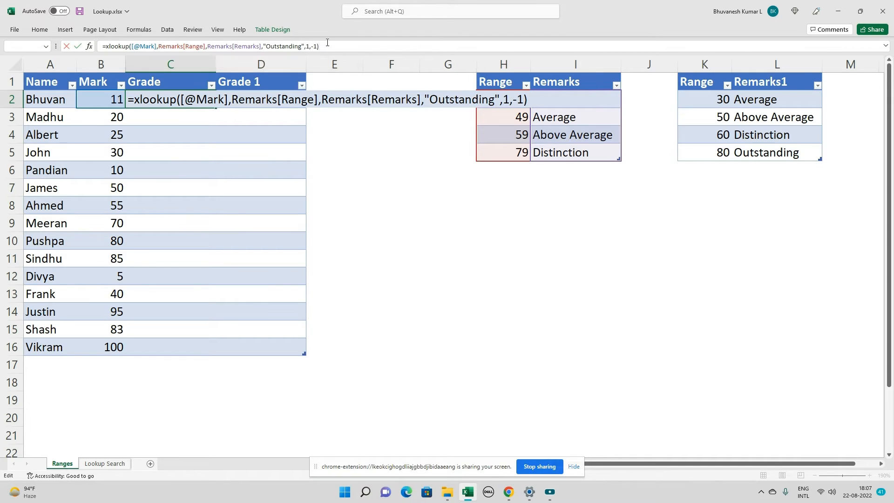
key("Return")
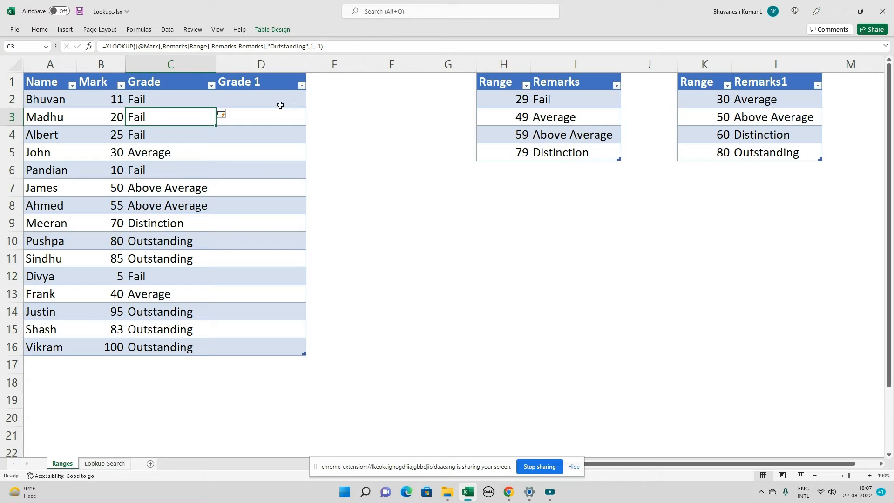
- Check several grades against their marks and the matching entries in the Remarks table
left_click(176, 99)
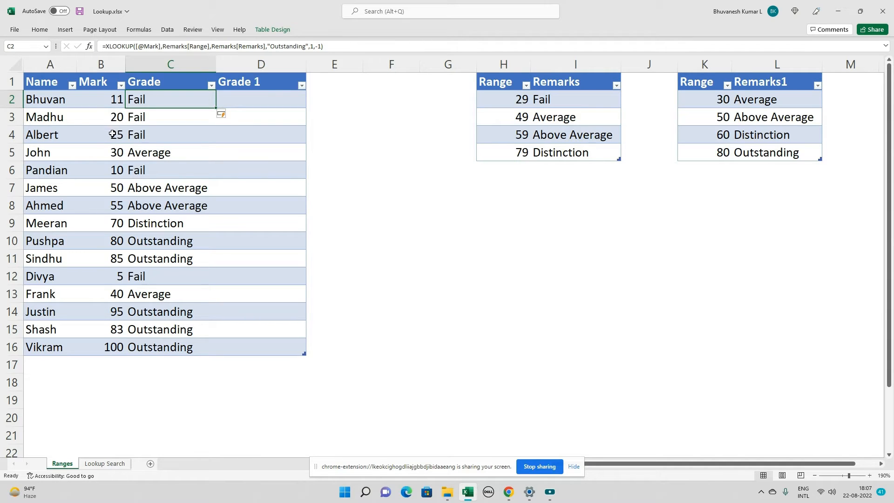
left_click_drag(112, 132, 153, 135)
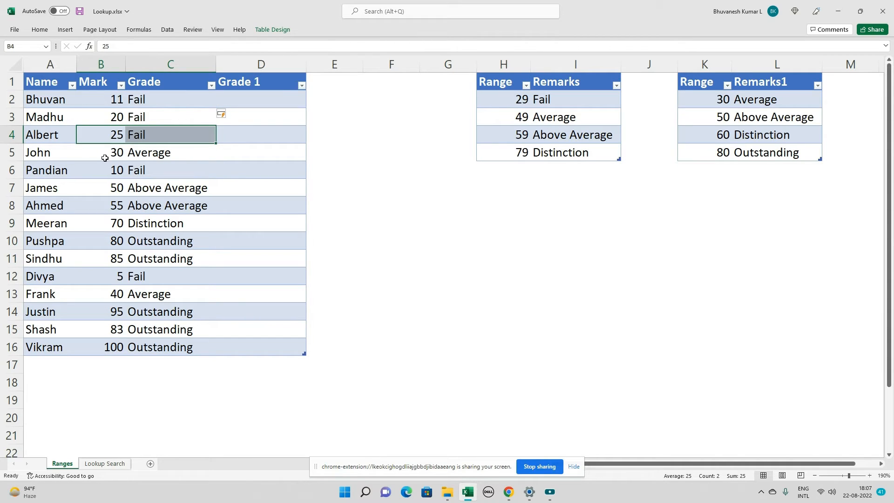
left_click_drag(105, 157, 153, 149)
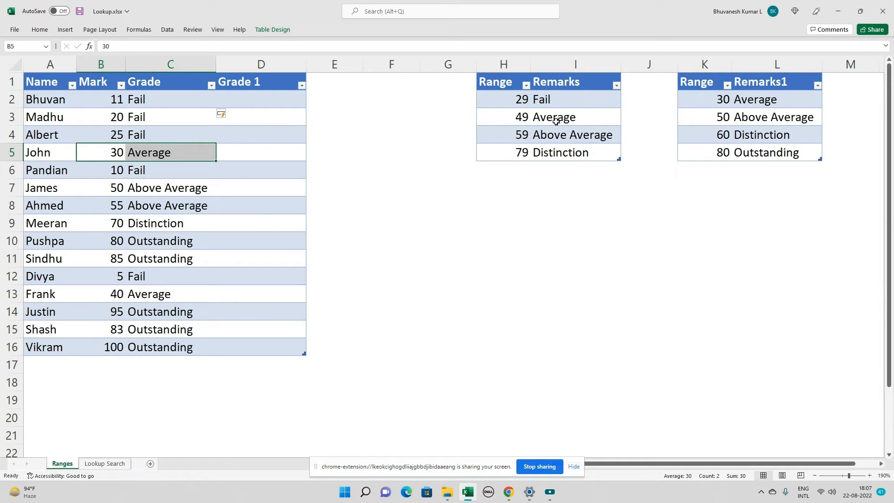
left_click(570, 116)
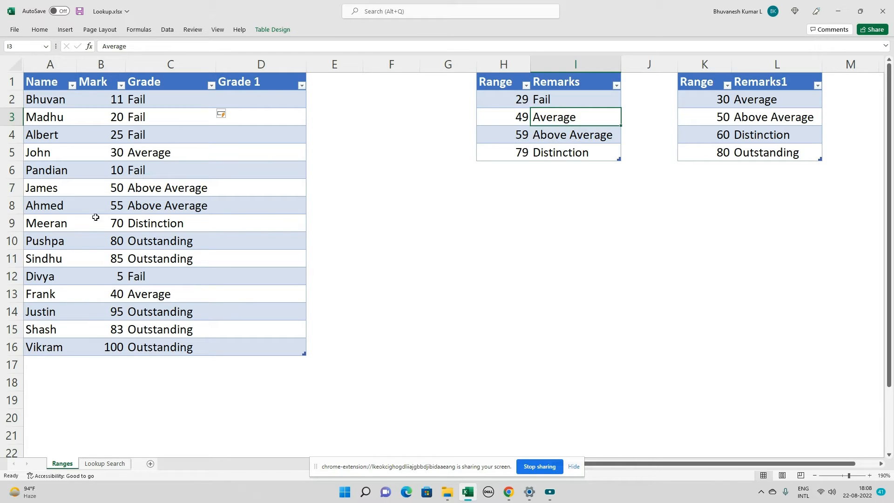
left_click(108, 208)
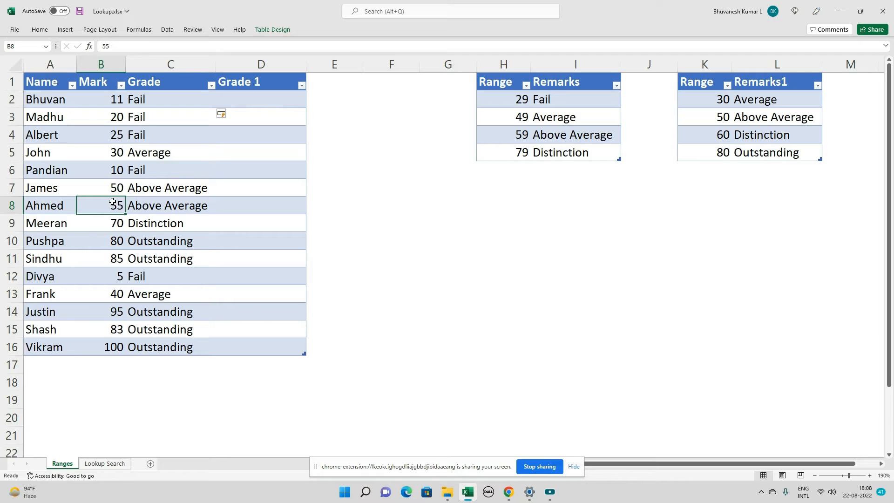
left_click(550, 135)
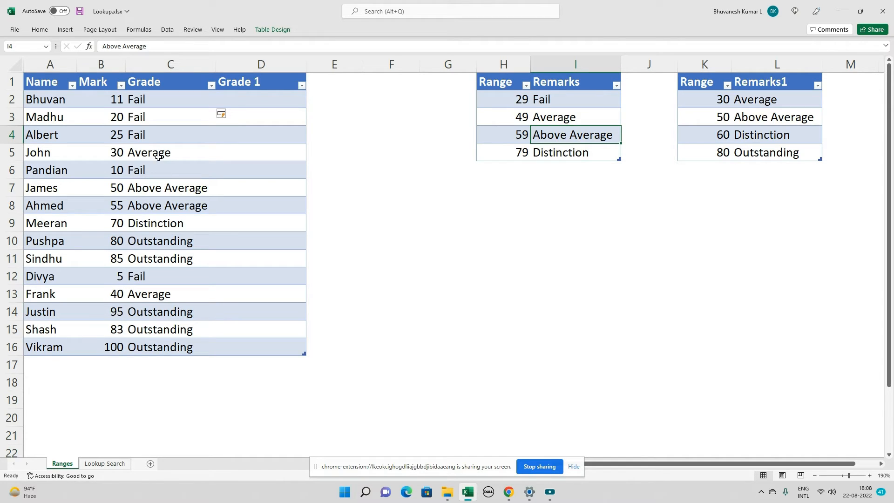
- Set the mark in row 14 to 78 and check the grades in rows 14 and 15
left_click(112, 312)
type("78")
key("Return")
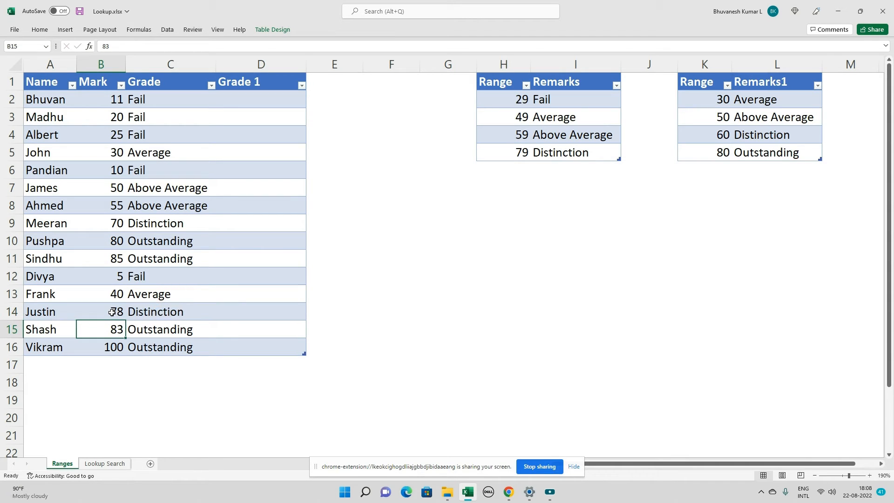
left_click(187, 318)
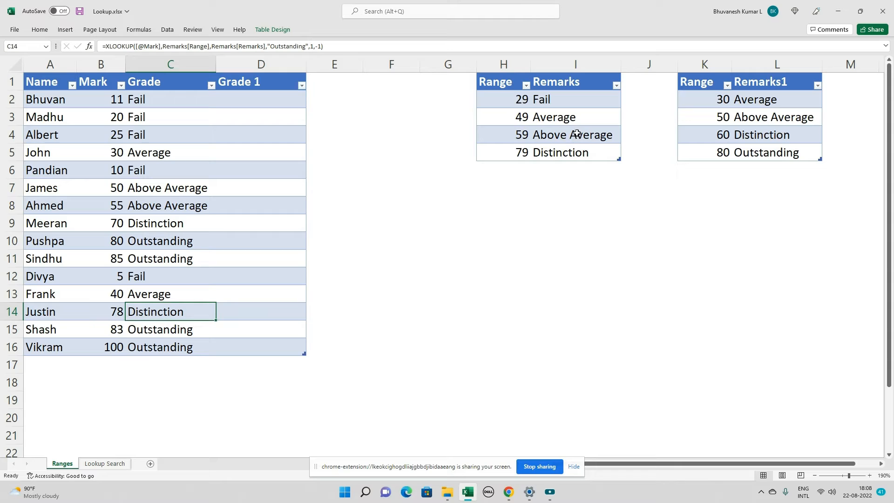
left_click(151, 327)
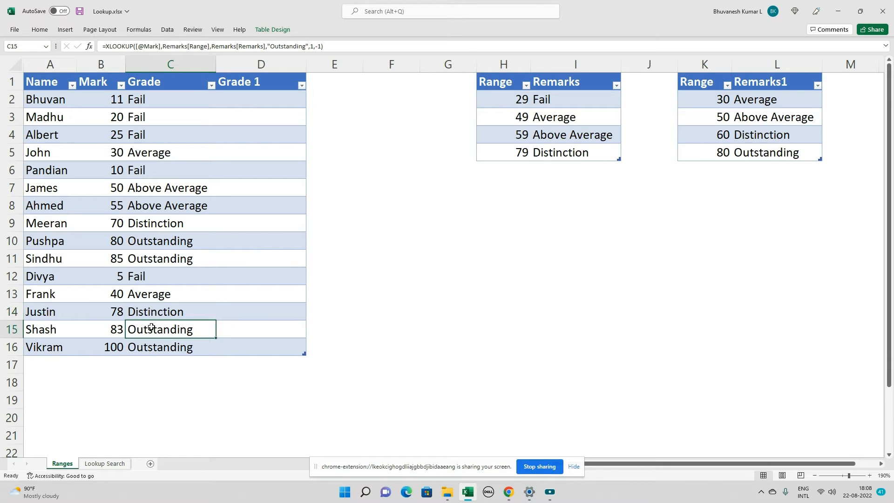
- Review the Grade formula in C2, the Remarks table and the last row of the Remarks1 table
left_click(146, 102)
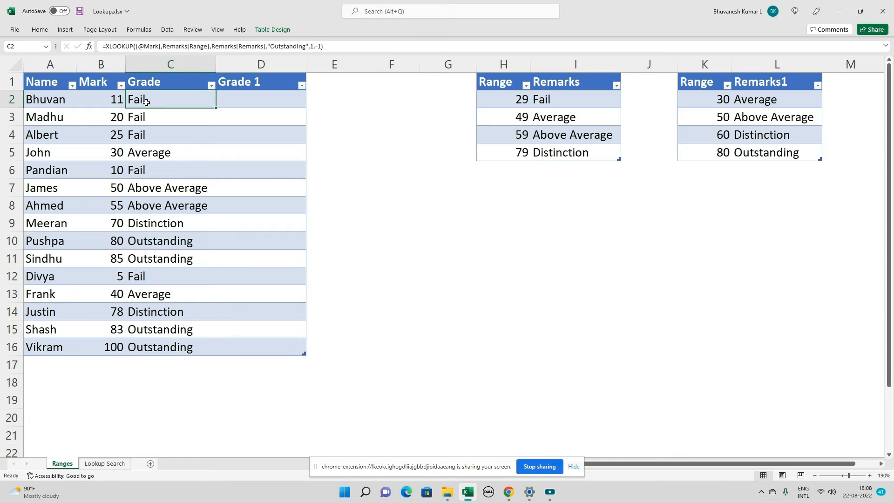
left_click_drag(494, 74, 574, 149)
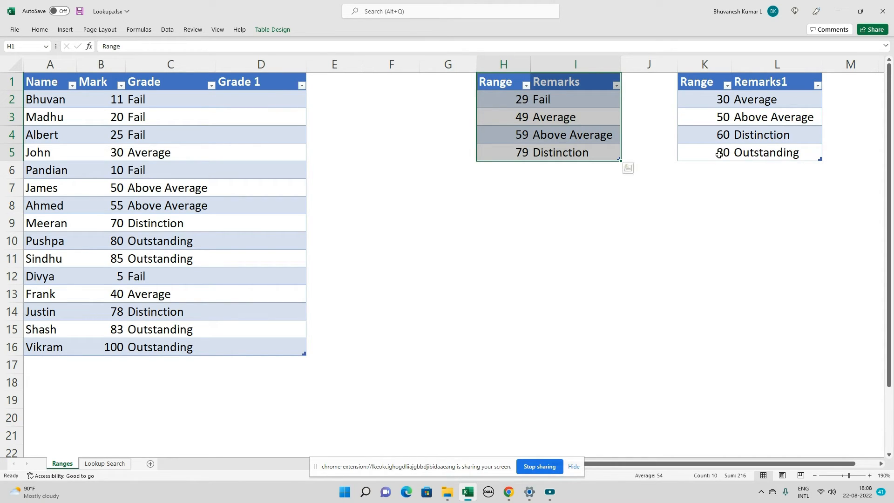
left_click_drag(721, 152, 778, 149)
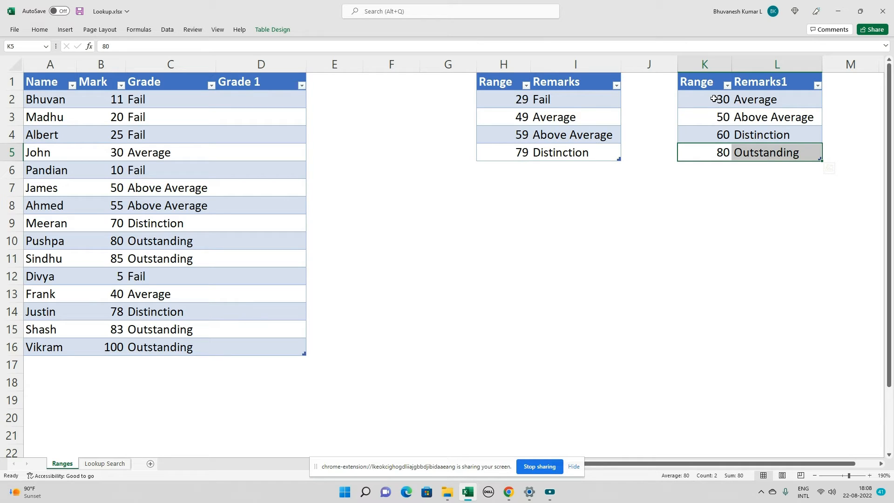
left_click(289, 96)
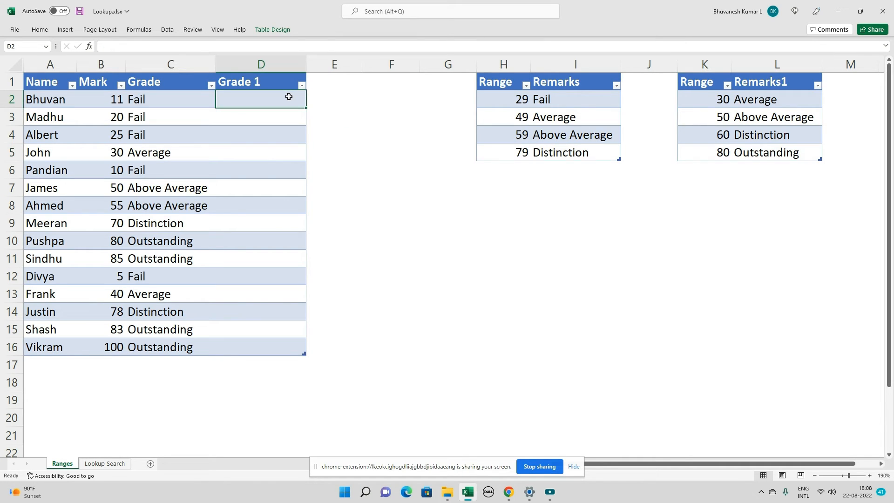
type("=xlookup")
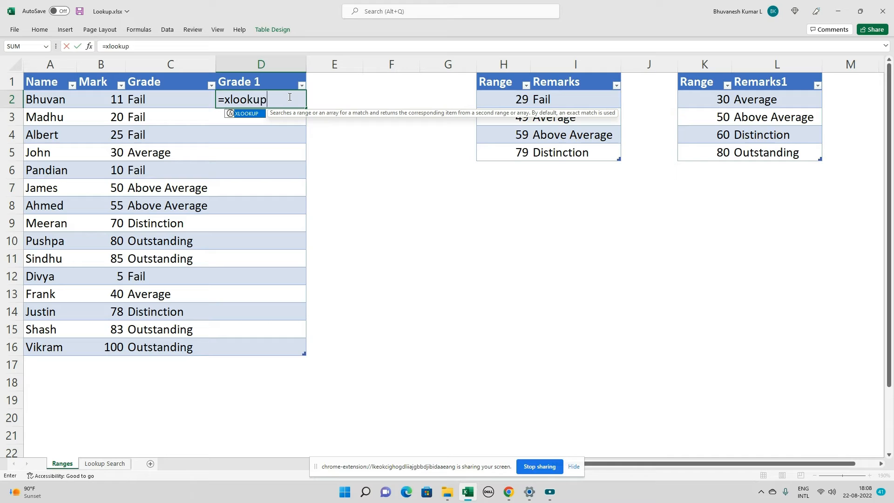
type("(")
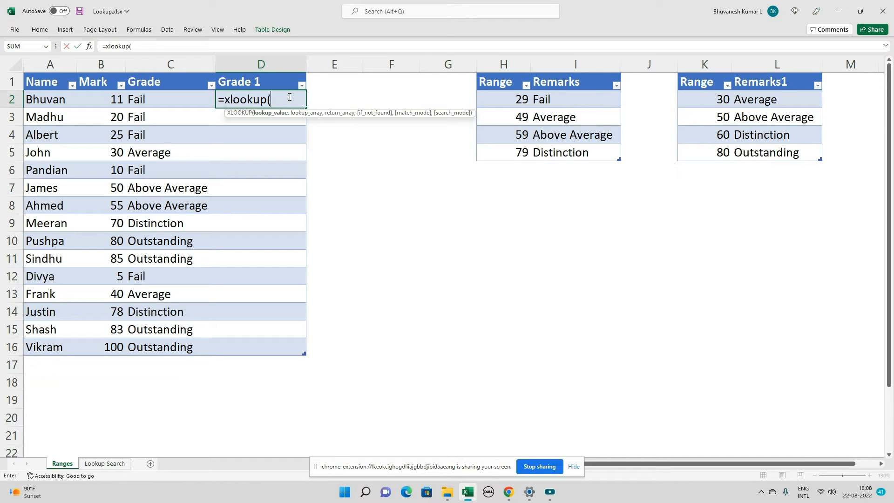
key("Left")
key("Left")
type(",")
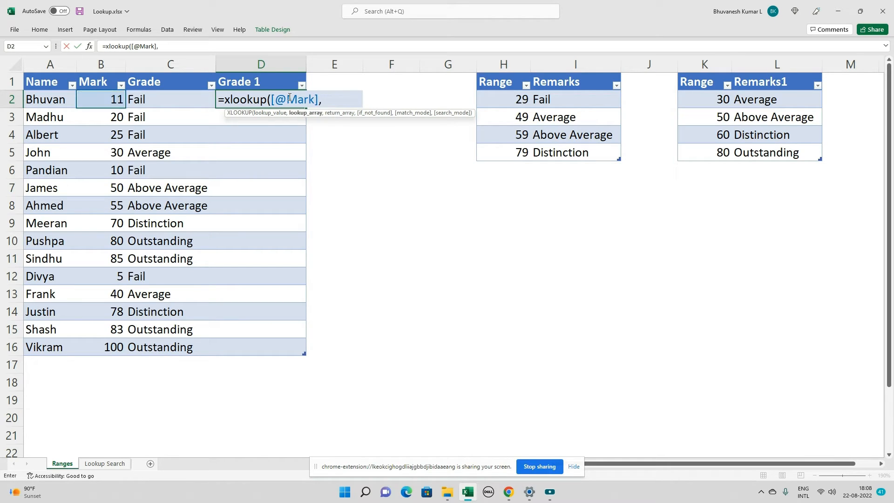
left_click(690, 72)
type(",")
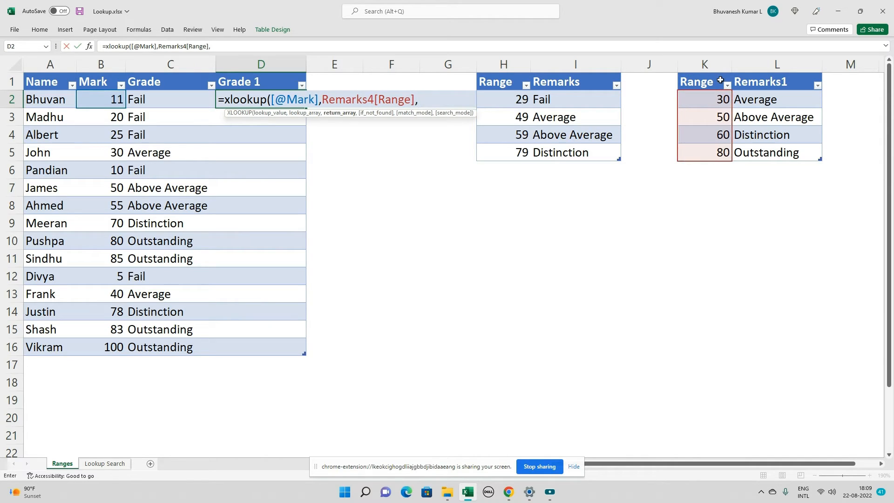
left_click(750, 73)
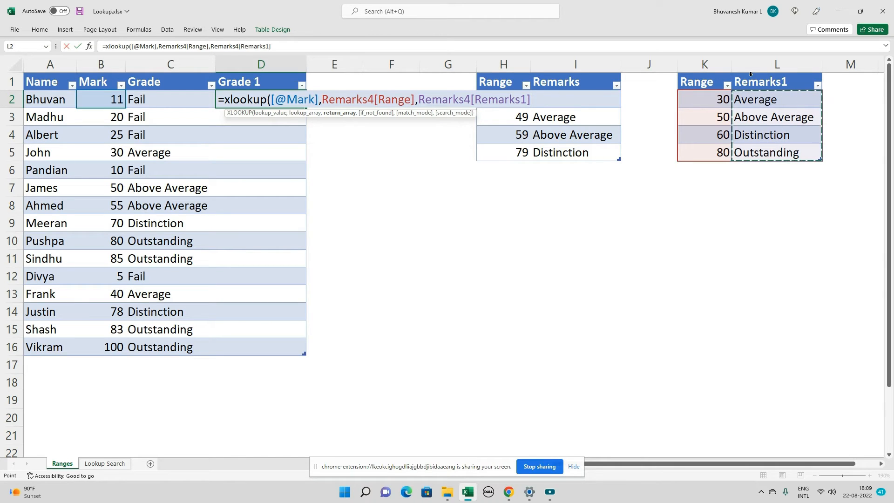
type(",")
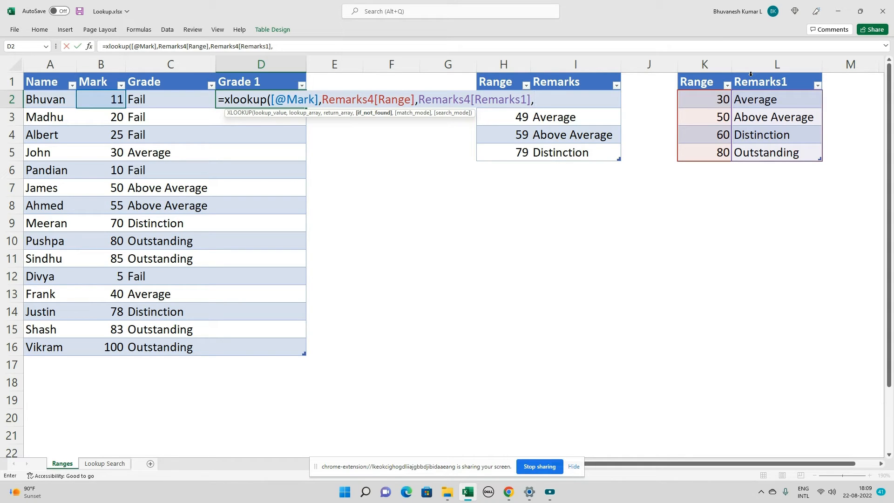
- Complete the D2 formula with "Fail" if not found, match mode -1 and search mode 1, filling the Grade 1 column
type("\"Fail\",")
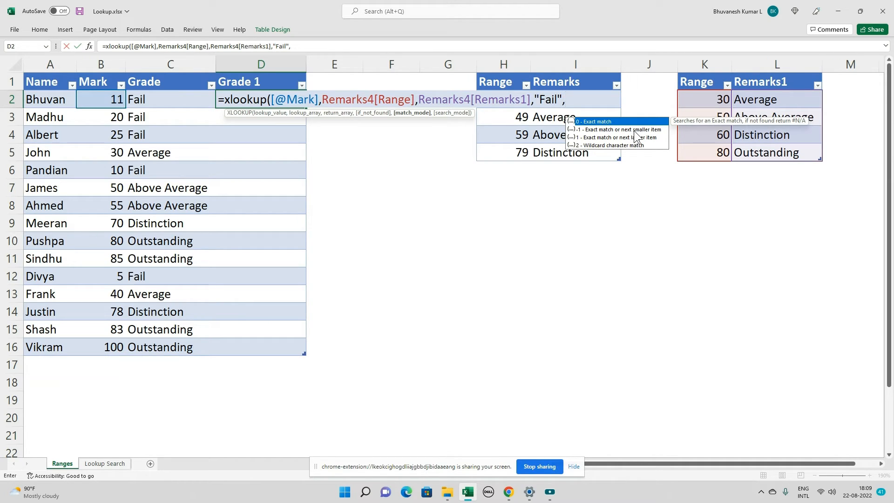
type("-1,")
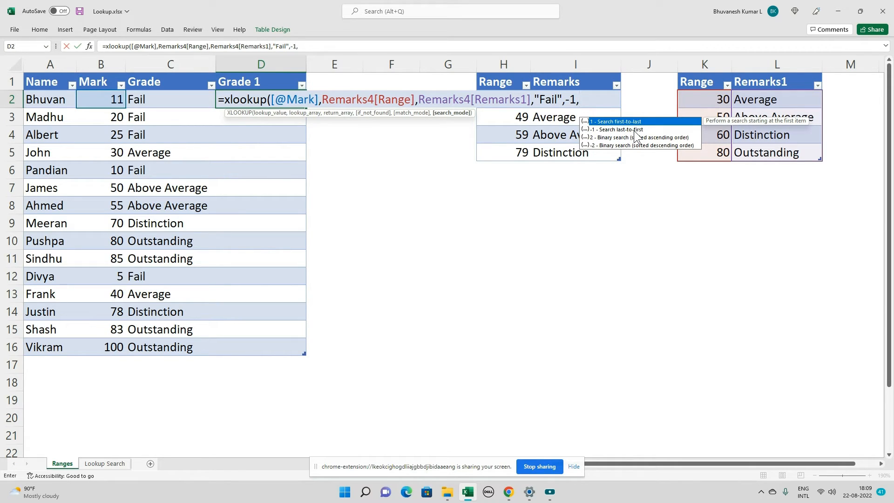
type("1)")
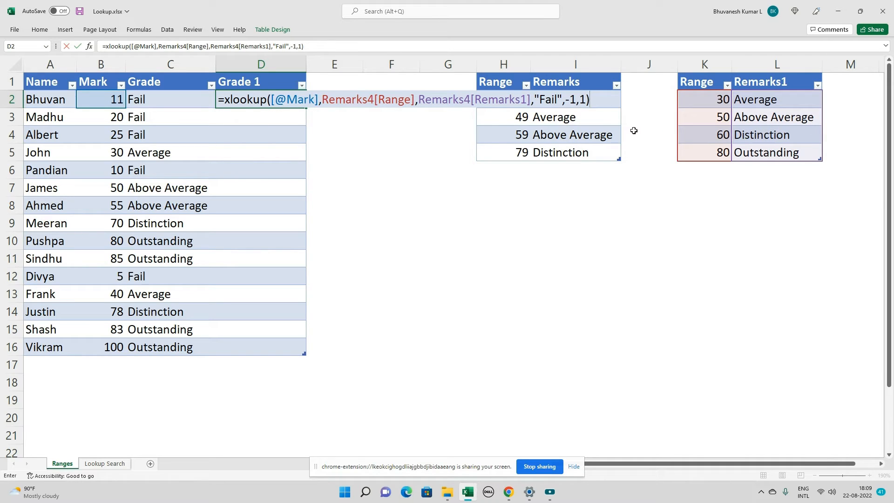
key("Return")
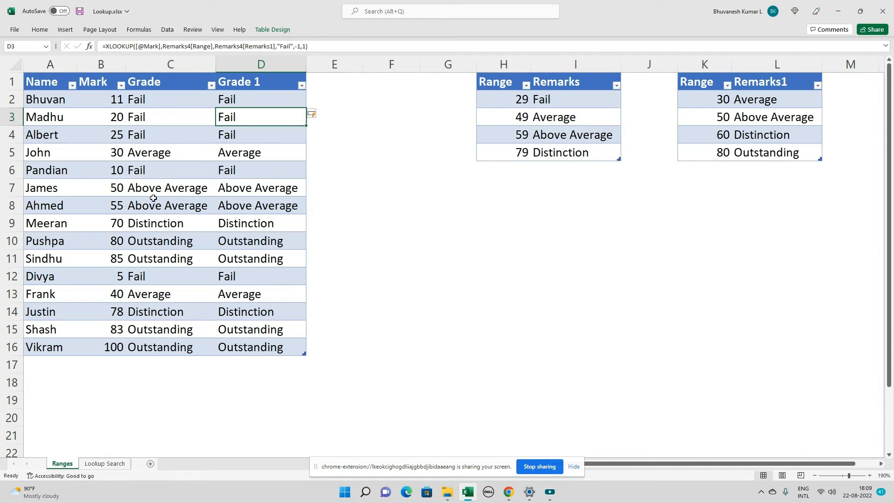
- Review the Grade formula in C10, then examine the names, periods and salaries on the Lookup Search sheet down to the last record
left_click(157, 237)
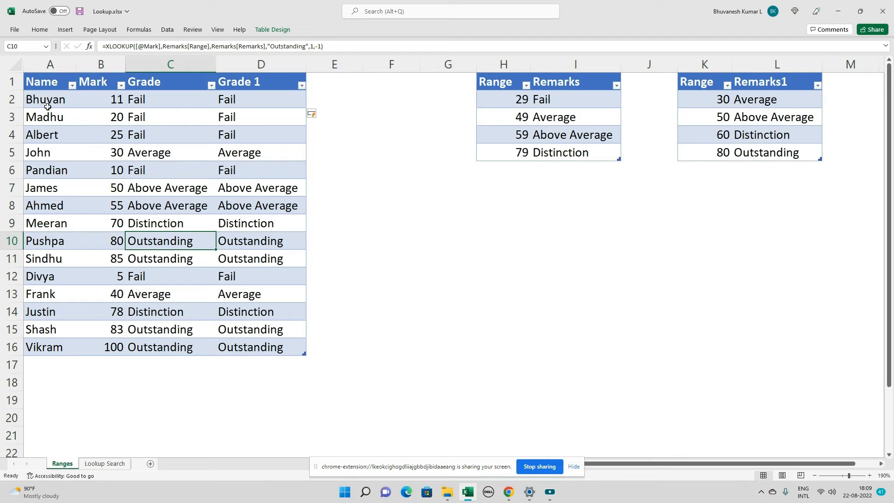
left_click(106, 463)
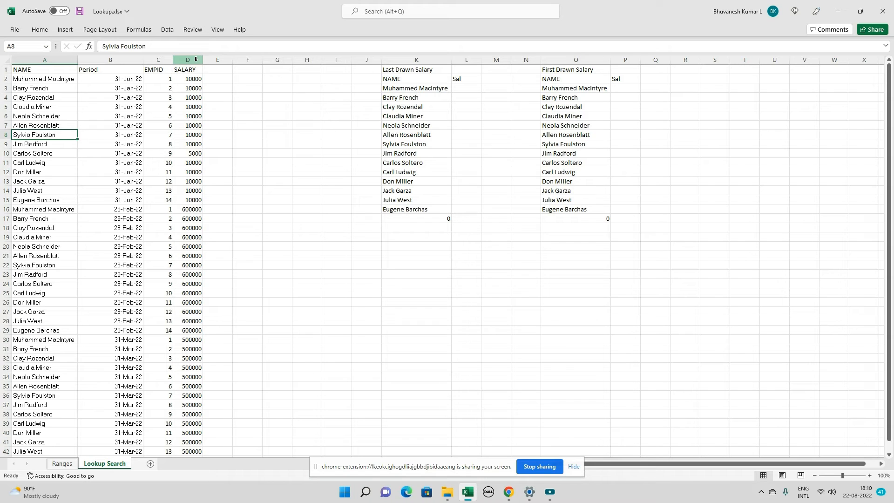
left_click(100, 96)
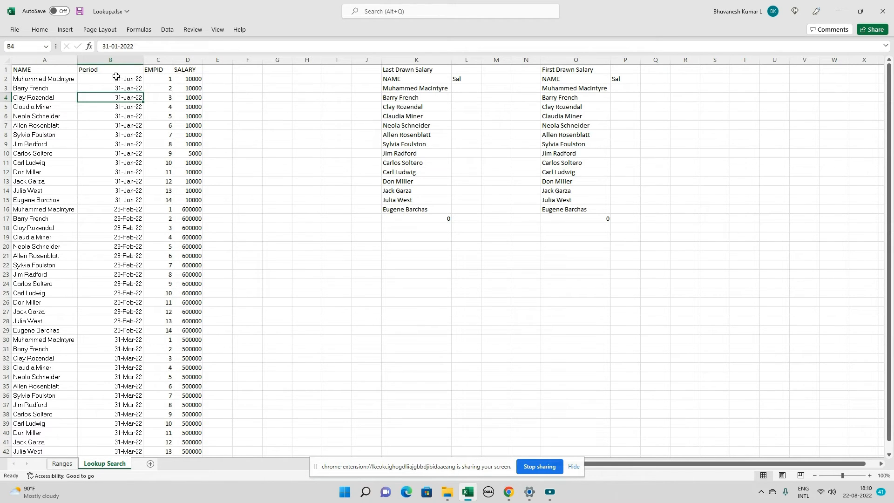
left_click(114, 60)
left_click(40, 145)
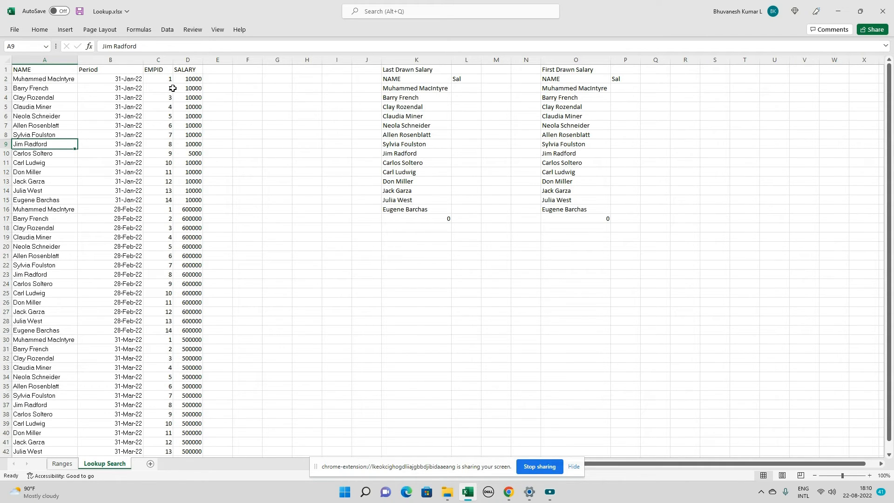
left_click(195, 79)
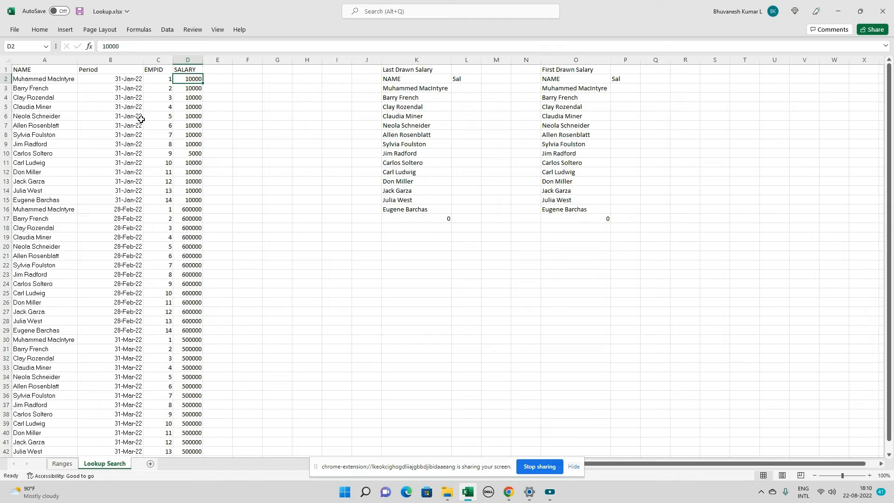
left_click(132, 82)
scroll(117, 257, "down", 2)
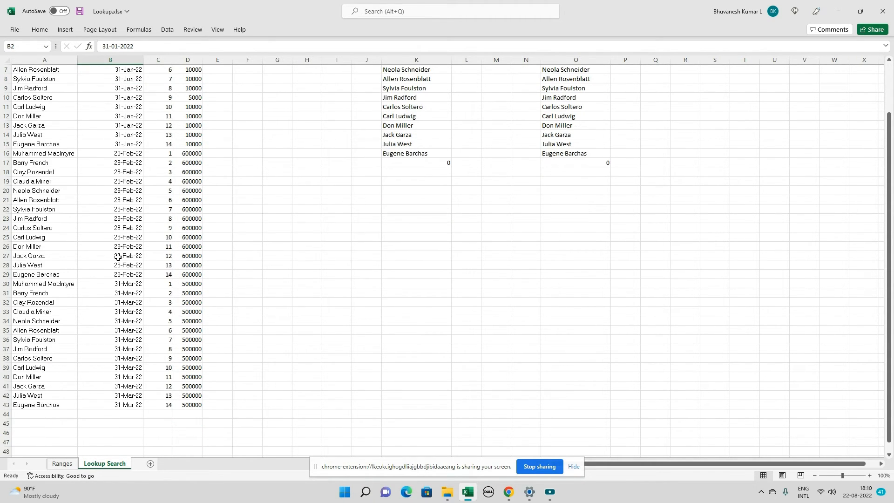
left_click(131, 404)
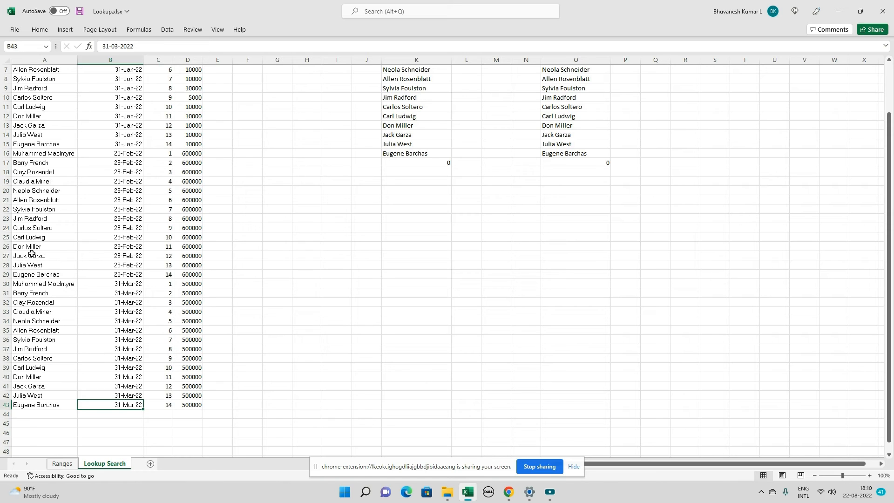
- Highlight the first 31-Mar-22 salary record in A30:D30 with a yellow fill
left_click_drag(39, 285, 210, 293)
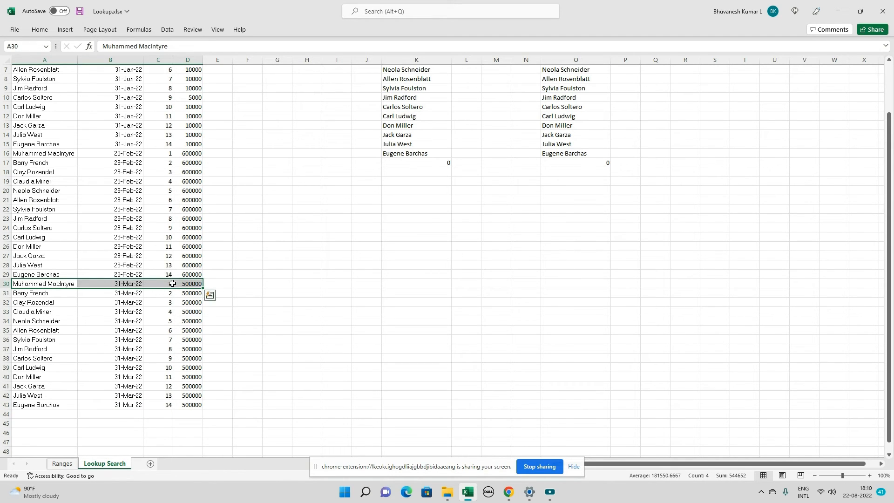
left_click(40, 30)
left_click(185, 62)
- Highlight the first 31-Jan-22 salary record in A2:D2 with the gold theme fill color
scroll(23, 231, "up", 2)
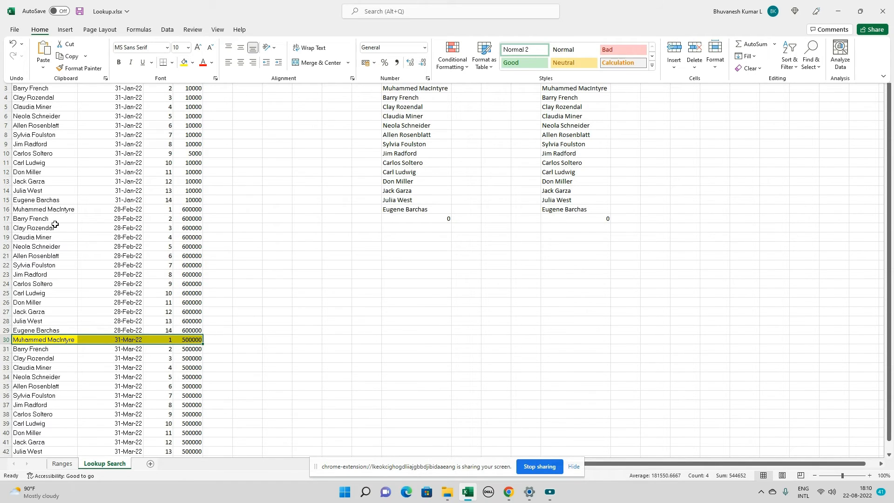
left_click(41, 226)
key("ctrl+Up")
key("Down")
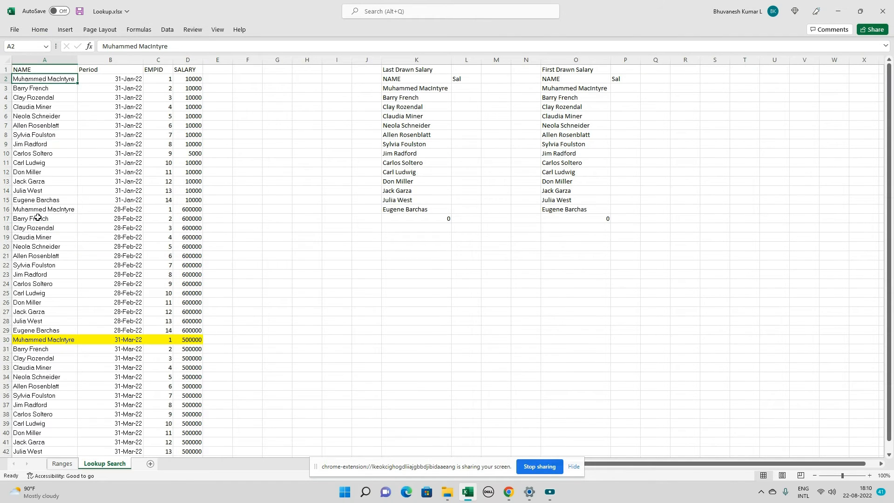
key("shift+Right")
key("shift+Right")
key("shift+Right")
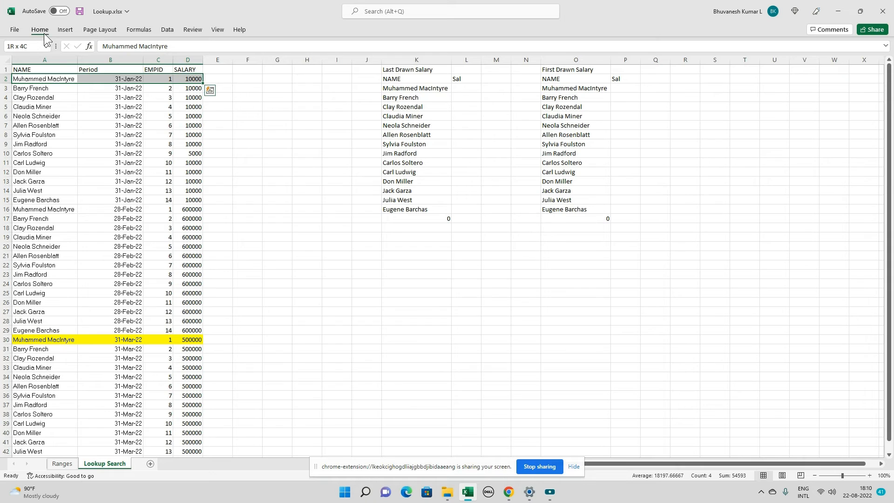
left_click(42, 30)
left_click(194, 65)
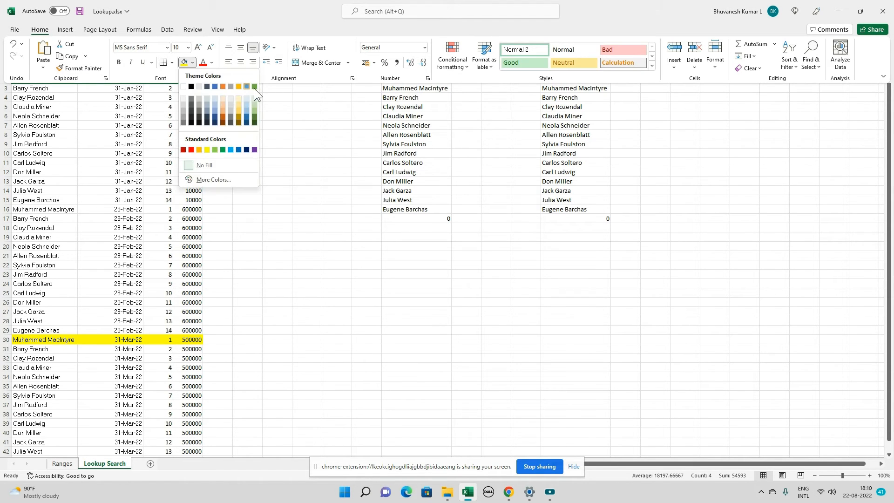
left_click(242, 86)
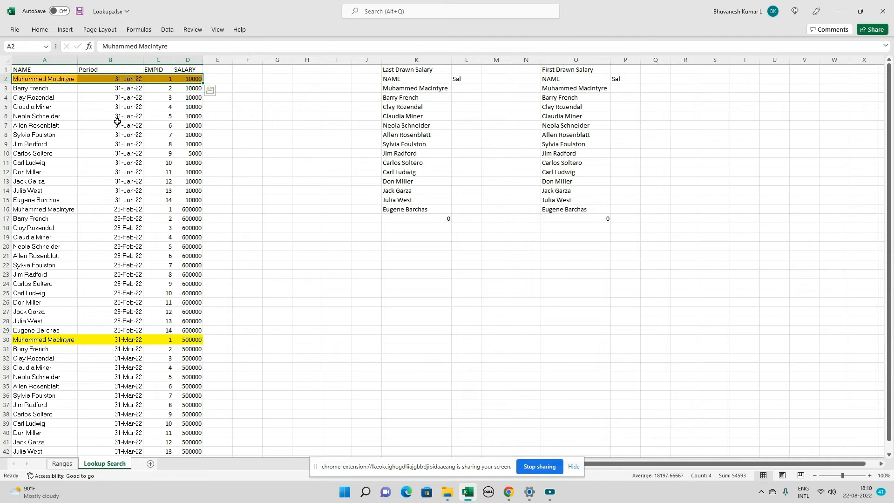
- Enlarge the Lookup Search sheet's zoom to 180%
left_click(46, 109)
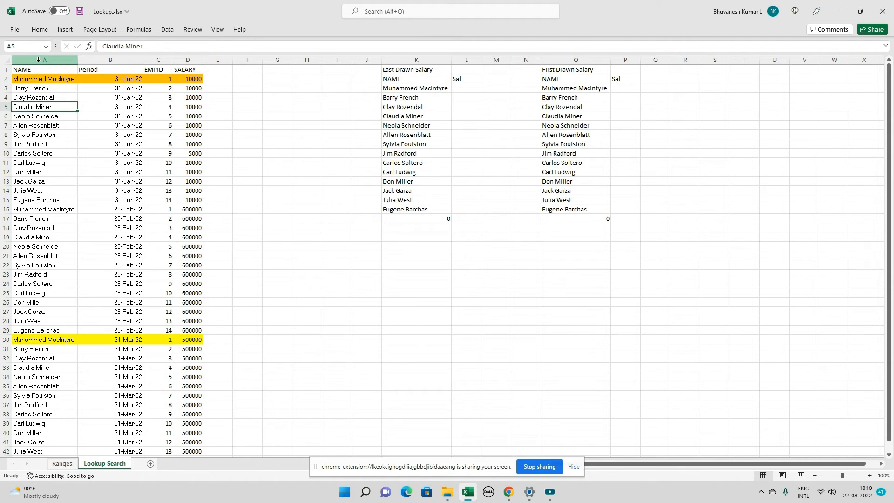
left_click(465, 88)
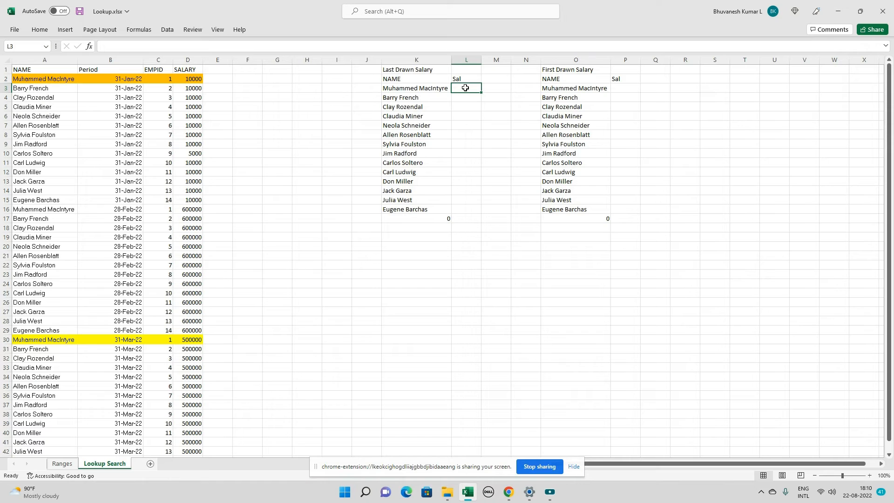
left_click(869, 475)
left_click(870, 476)
left_click(870, 476)
left_click(869, 476)
left_click(870, 476)
left_click(329, 201)
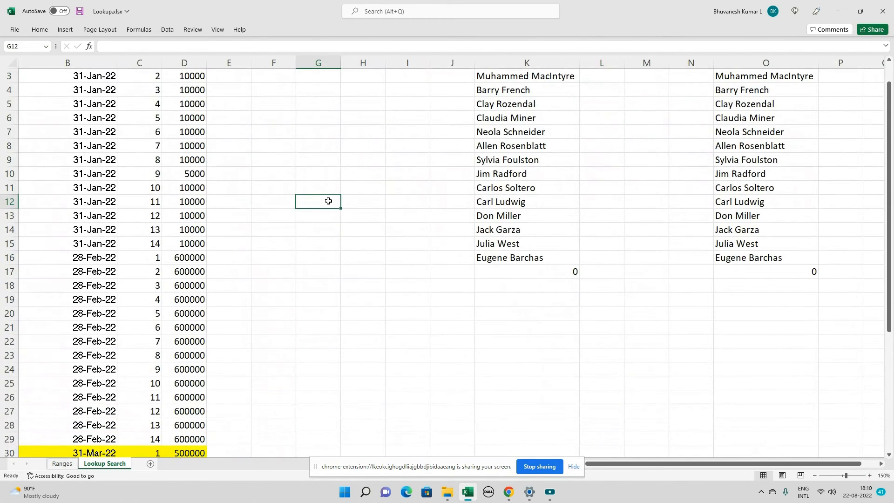
key("ctrl+Up")
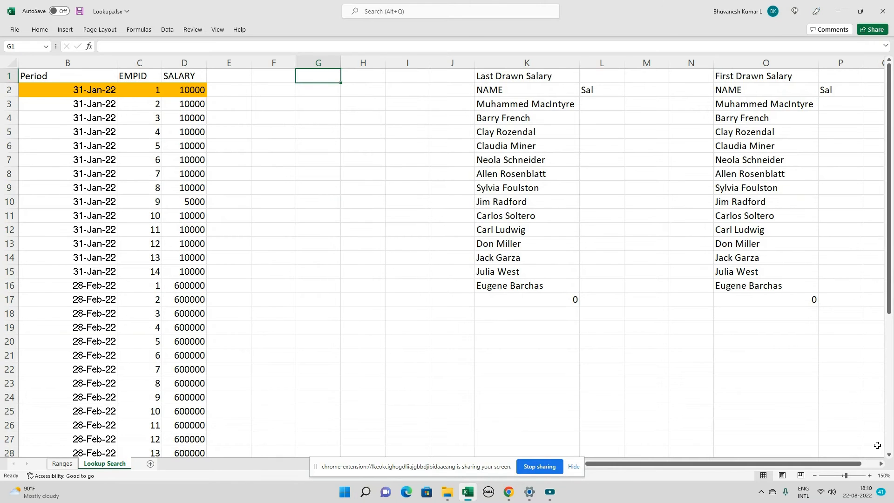
left_click(870, 475)
left_click(870, 476)
left_click(870, 475)
left_click(220, 178)
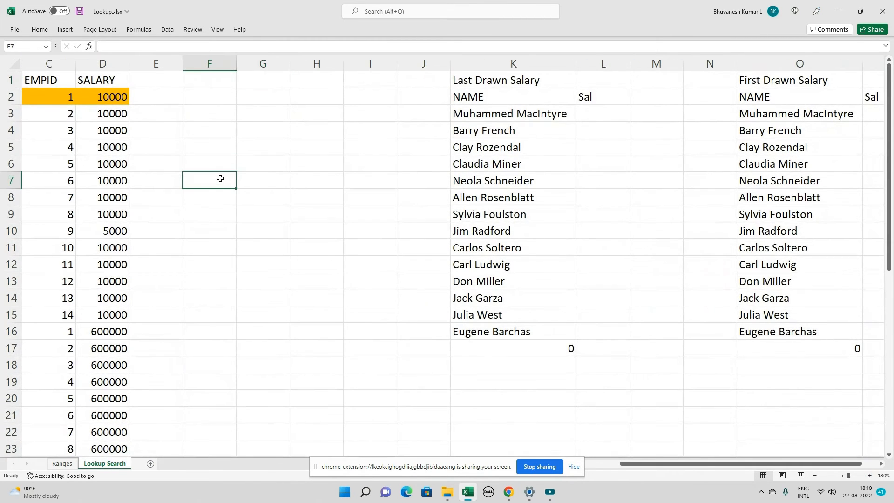
- Delete the empty columns F to H between the salary data and the Last Drawn Salary table
key("ctrl+Up")
key("ctrl+Left")
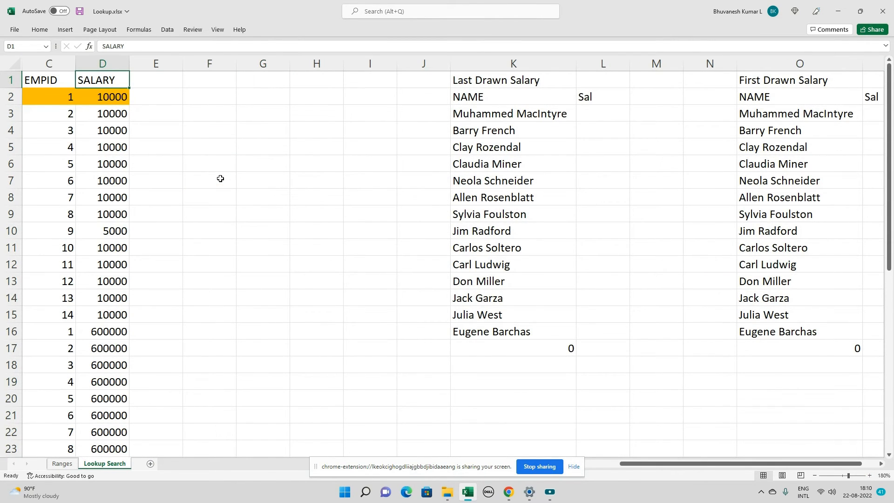
key("ctrl+Left")
key("Right")
key("Right")
key("Right")
key("Right")
key("Right")
key("Right")
key("Right")
key("Right")
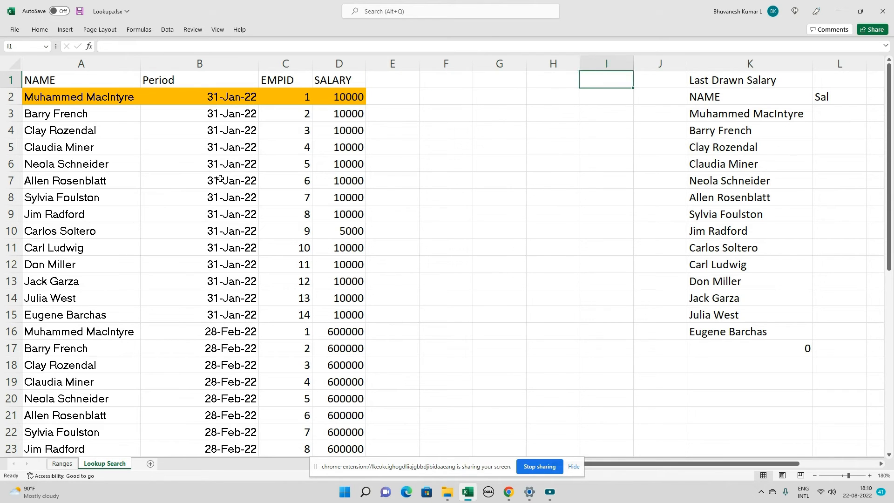
key("Right")
left_click_drag(448, 64, 545, 75)
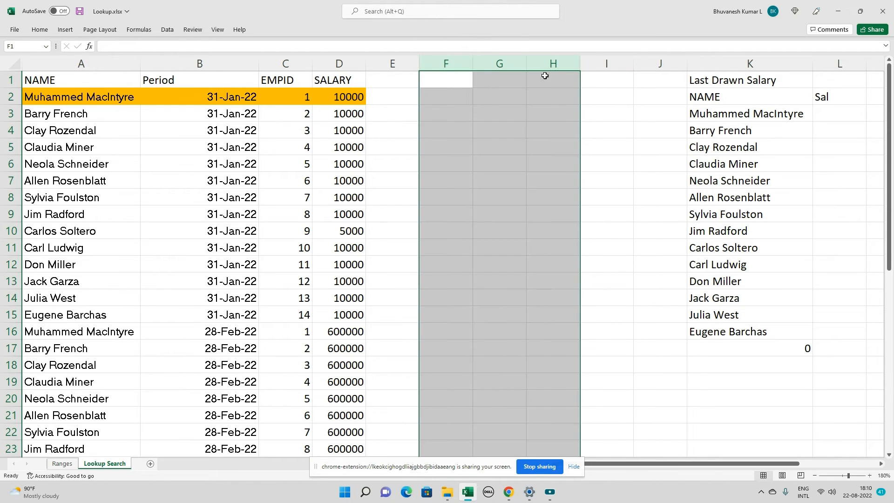
key("ctrl+minus")
- Start an XLOOKUP formula in I3 with H3 as lookup value, A:A as lookup array and D:D as return array
left_click(684, 117)
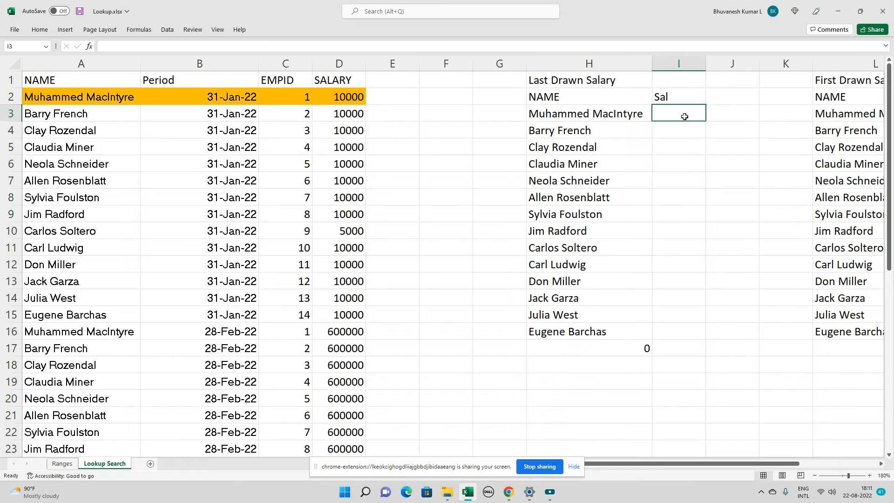
type("=xlo")
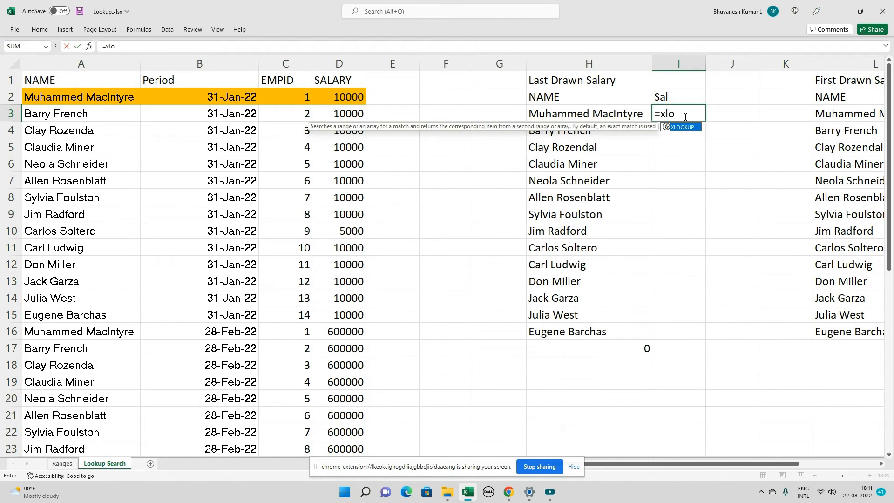
type("okup(")
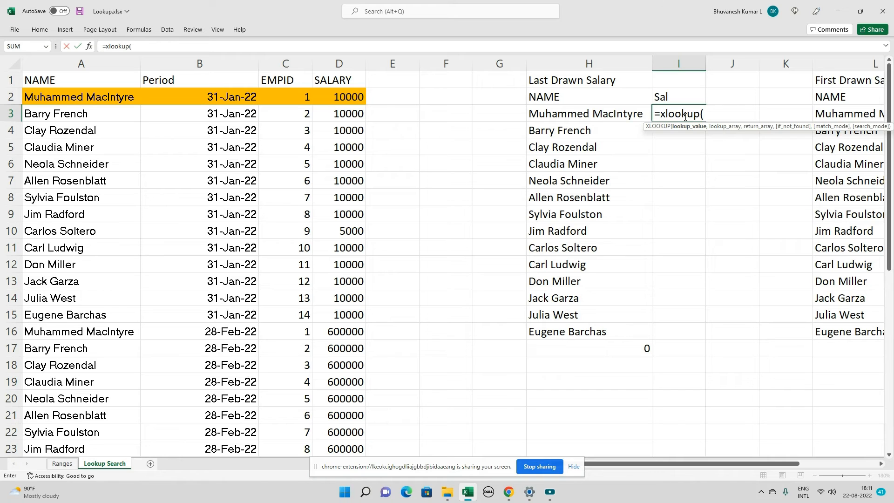
key("Left")
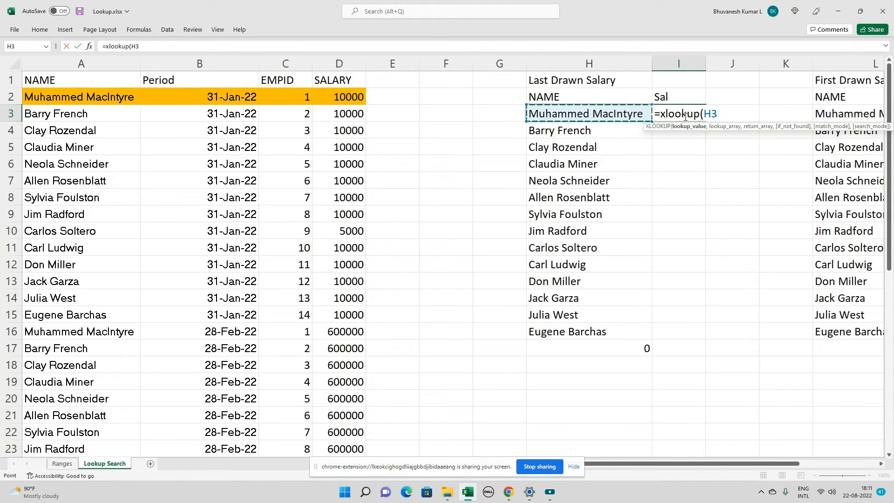
type(",")
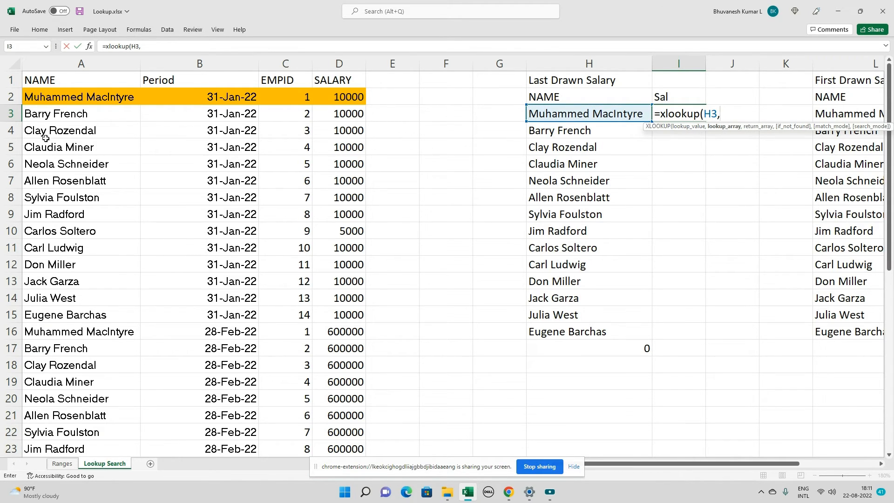
left_click(58, 63)
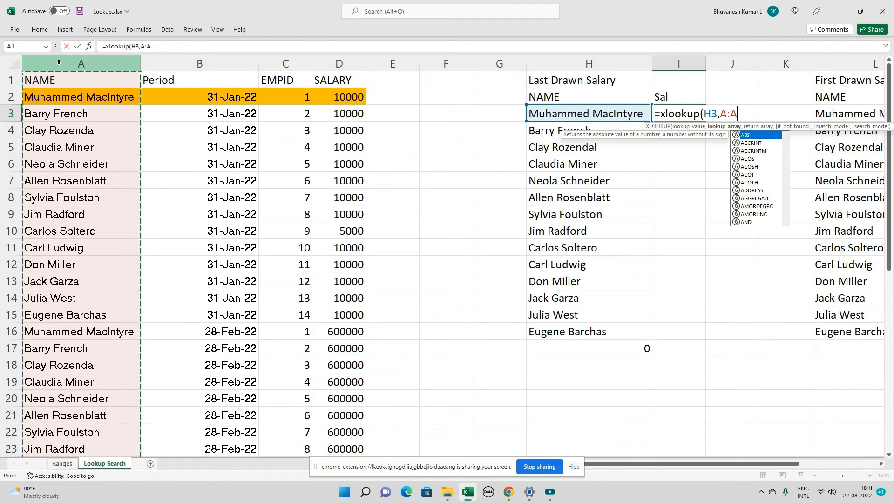
type(",")
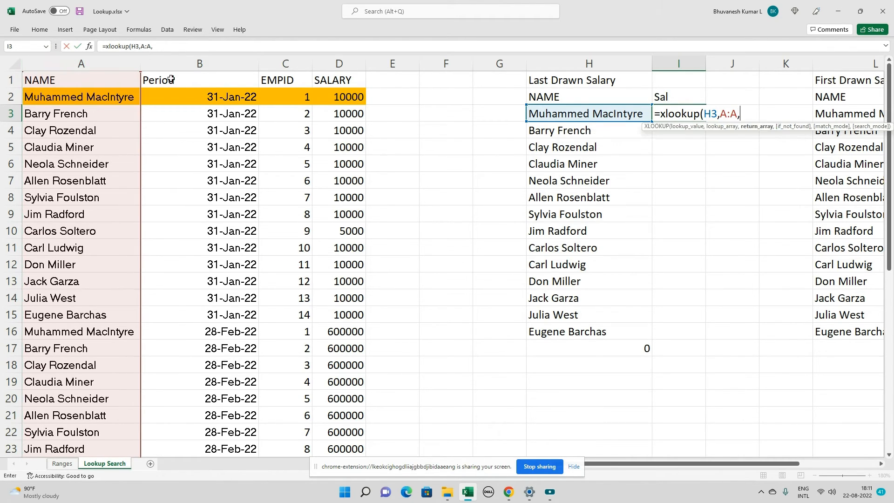
left_click(330, 64)
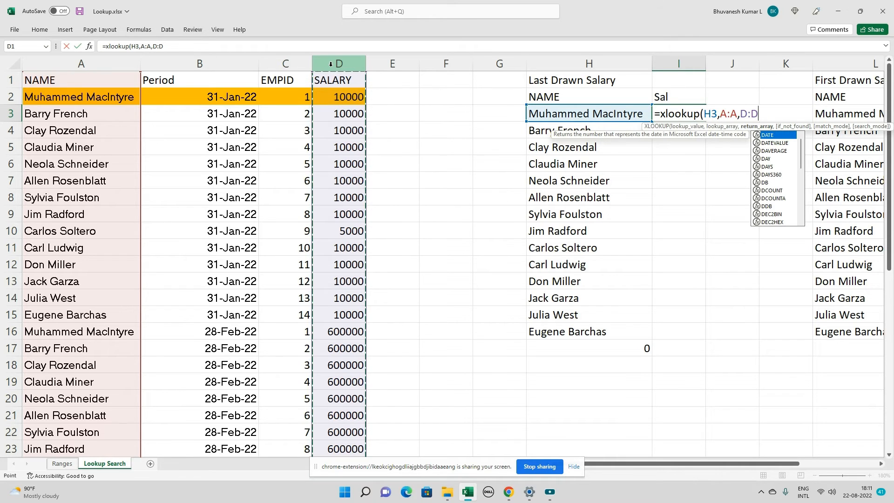
type(",")
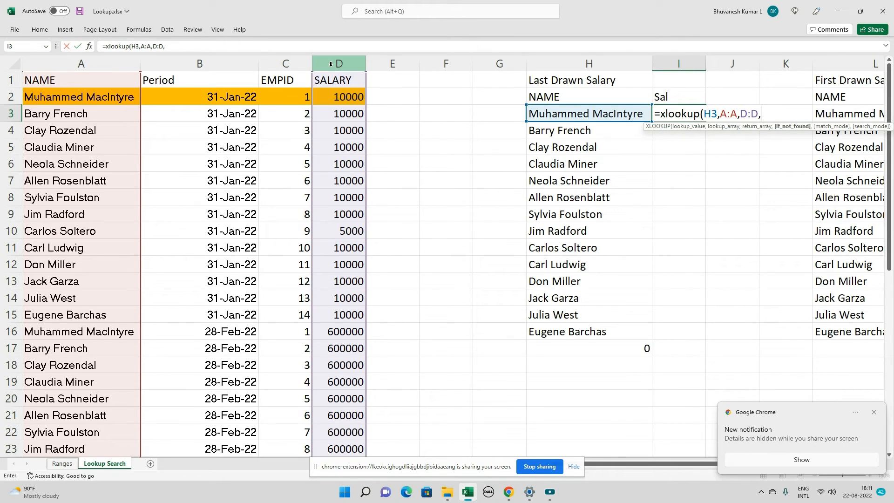
- Complete the I3 formula with "Not Found" as the fallback, match mode 0 and search mode -1 (last-to-first)
type("\"Not Found\",")
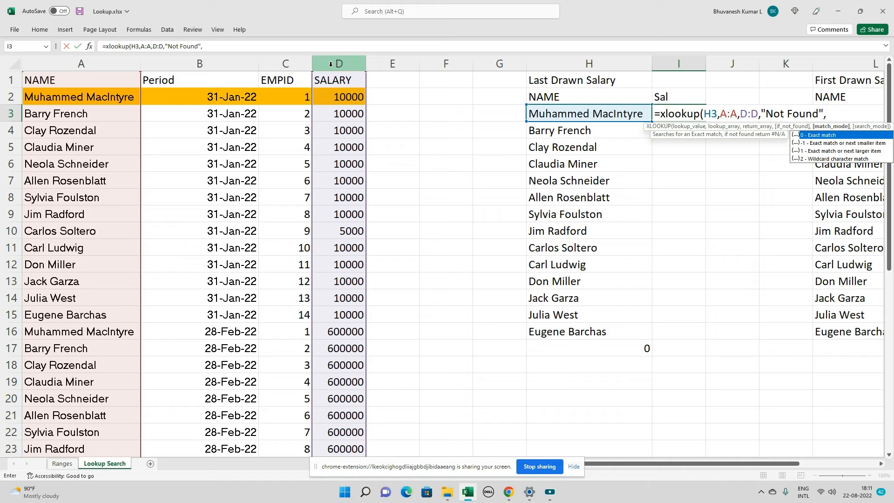
type("0,")
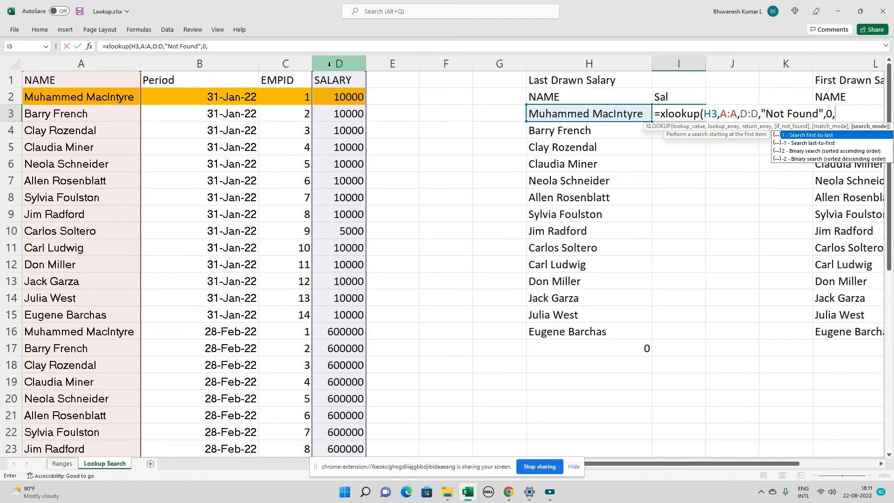
double_click(820, 143)
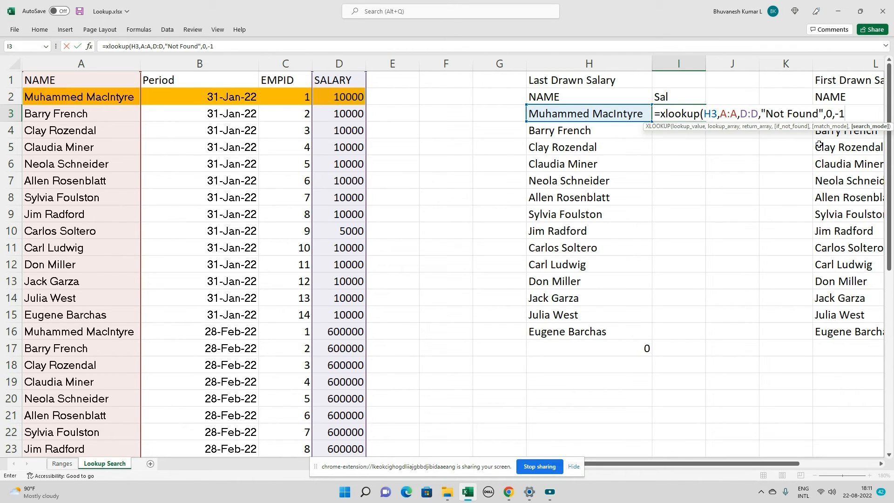
type(".")
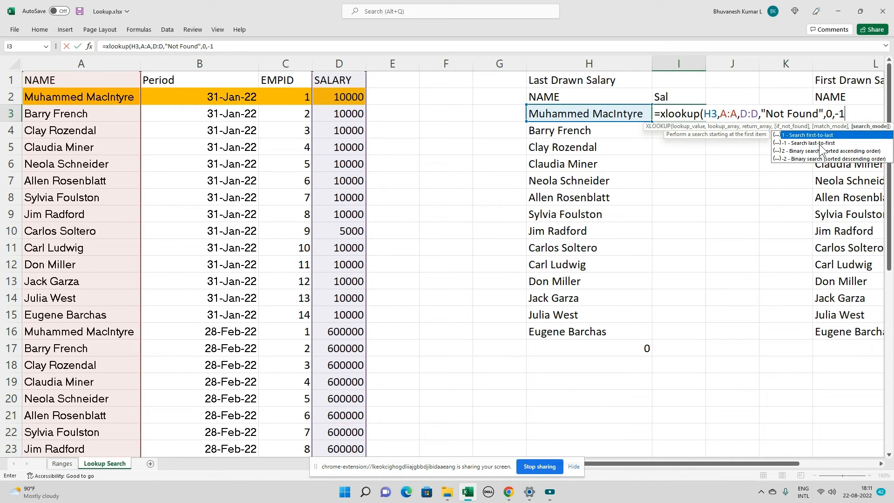
type(")")
key("Return")
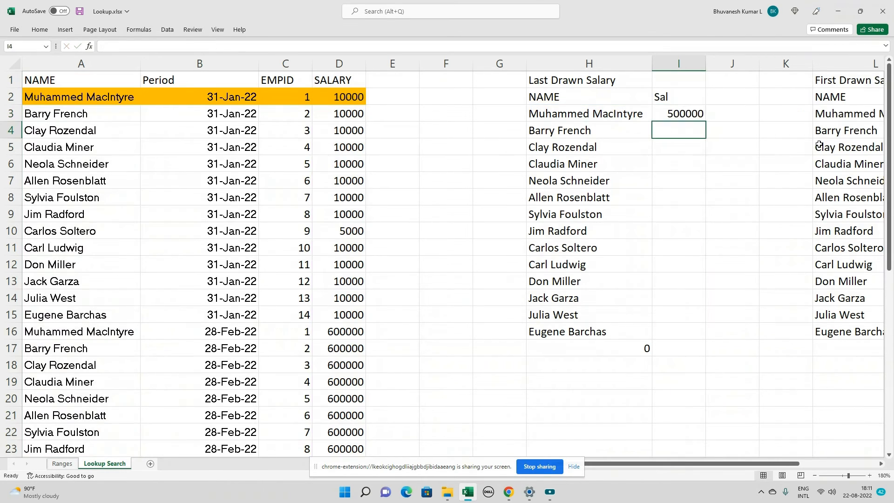
- Copy the Last Drawn Salary formula from I3 down through I16
key("Up")
key("ctrl+c")
key("shift+Down")
key("shift+Down")
key("shift+Down")
key("shift+Down")
key("shift+Down")
key("shift+Down")
key("shift+Down")
key("shift+Down")
key("shift+Down")
key("shift+Down")
key("shift+Down")
key("shift+Down")
key("shift+Down")
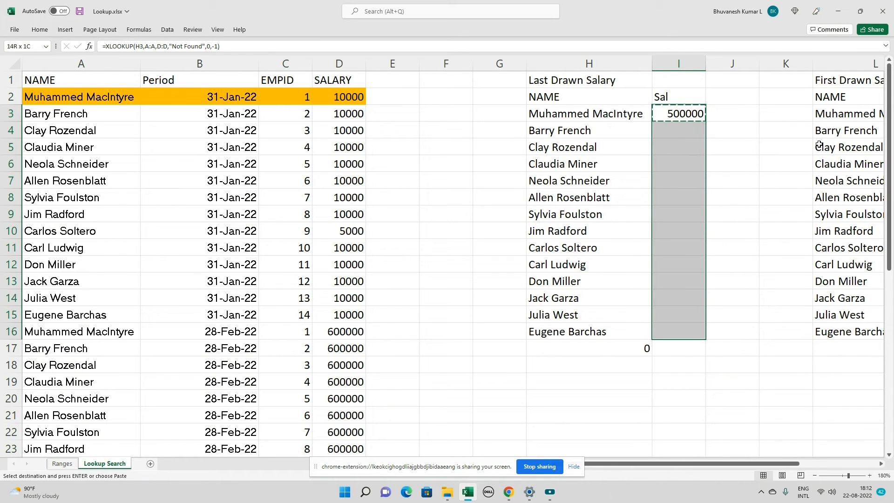
key("ctrl+v")
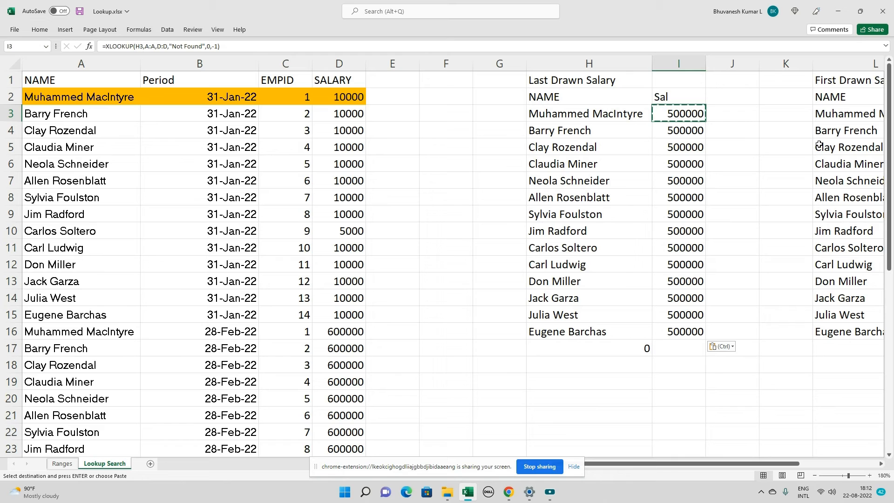
- Check the latest salary records at the end of the data in column A against the Last Drawn Salary results
key("Left")
key("Left")
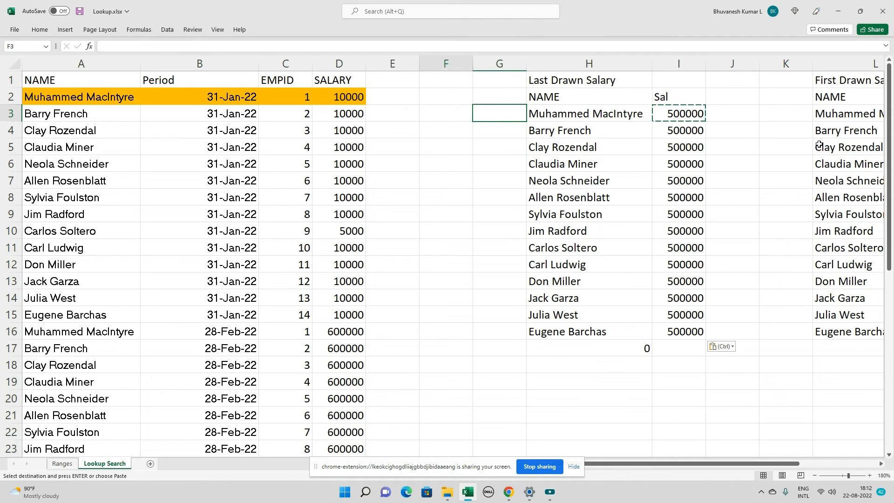
key("Home")
key("ctrl+Down")
key("Up")
key("Up")
key("Up")
key("Up")
key("Up")
key("Up")
key("Up")
key("Up")
key("Up")
key("Up")
key("Up")
key("Up")
key("Up")
key("Up")
key("Up")
key("Up")
key("Up")
key("Up")
key("Up")
key("Up")
key("Up")
key("ctrl+Up")
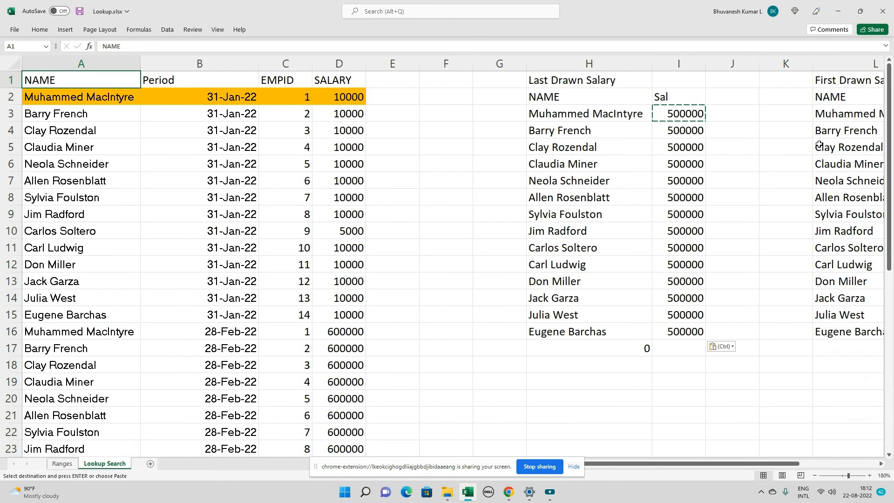
- Start an XLOOKUP formula in M3 of the First Drawn Salary table with L3 as the lookup value
key("Right")
key("Right")
key("Right")
key("Right")
key("Right")
key("Right")
key("Right")
key("Right")
key("Right")
key("Right")
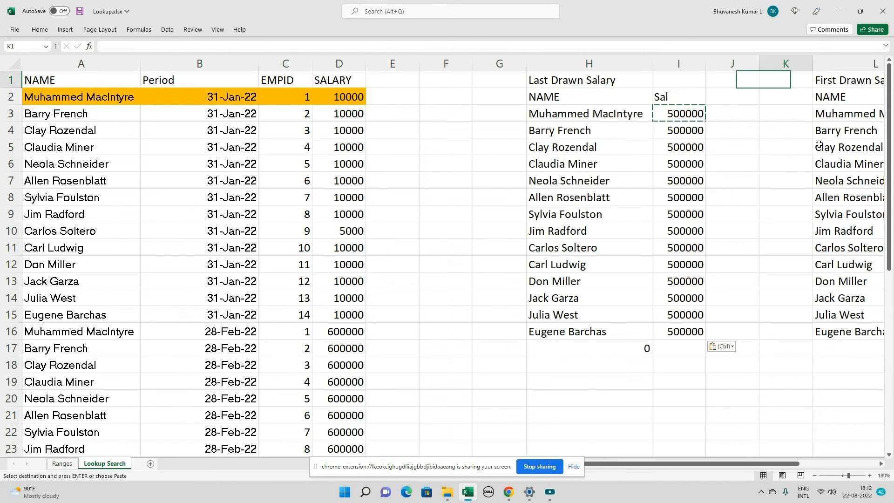
key("Right")
key("Down")
key("Down")
key("Right")
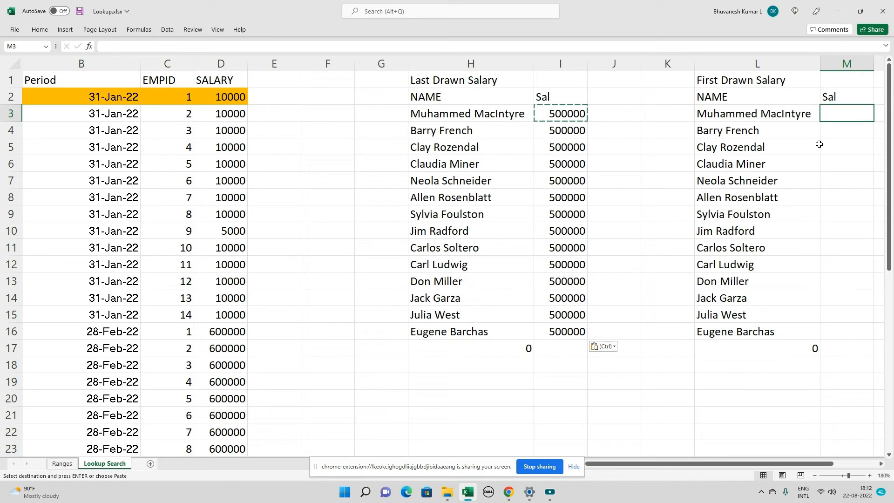
type("=xlookup(")
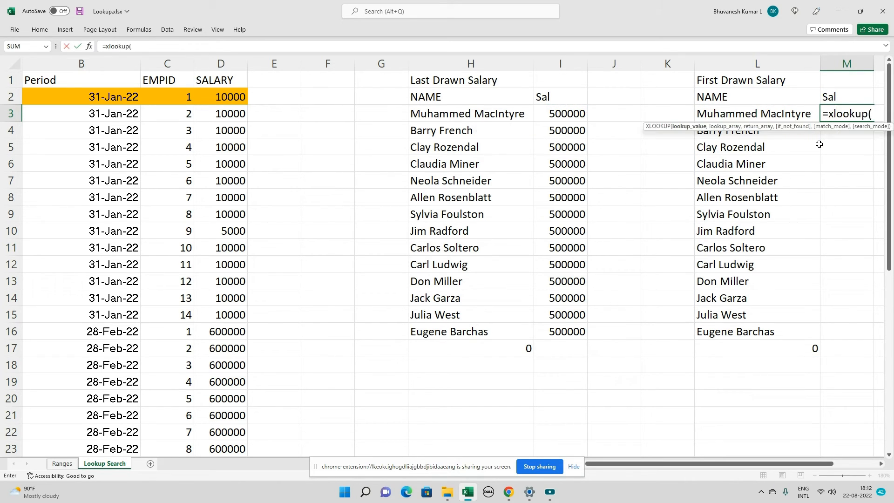
key("Left")
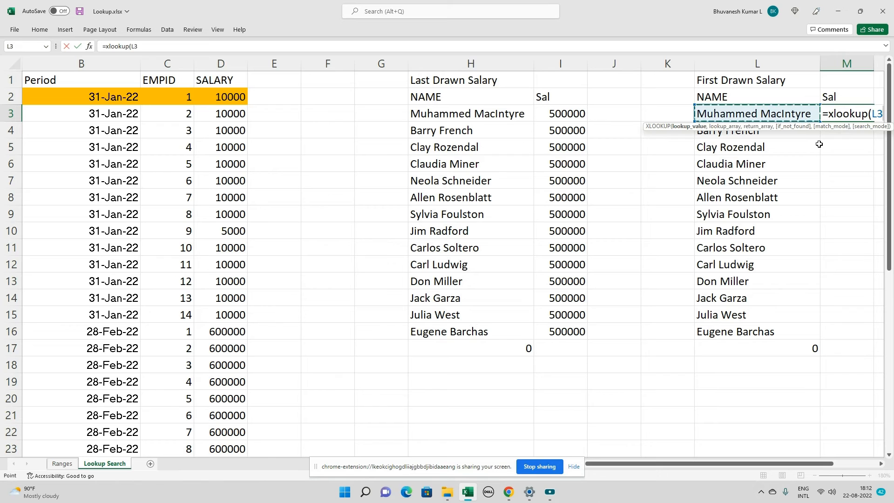
type(",")
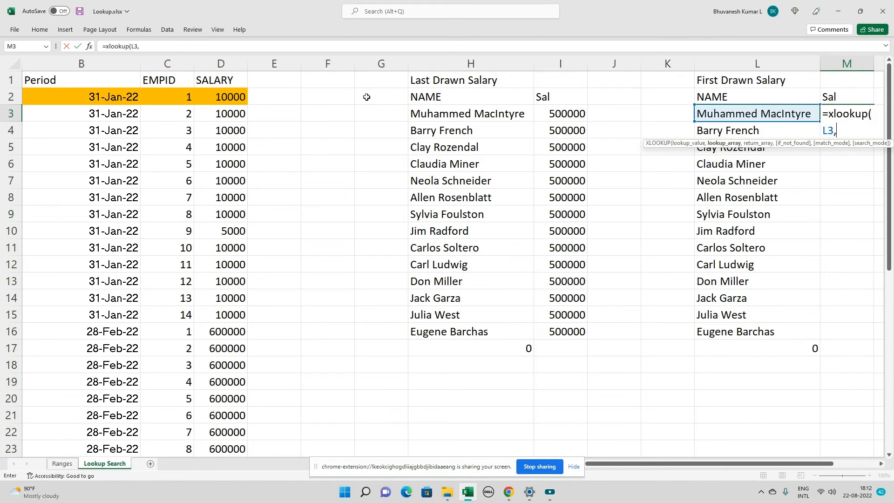
- Add column A:A as the lookup array and column D:D as the return array of the M3 formula
left_click(318, 136)
key("Left")
key("Left")
key("Left")
key("Left")
key("Left")
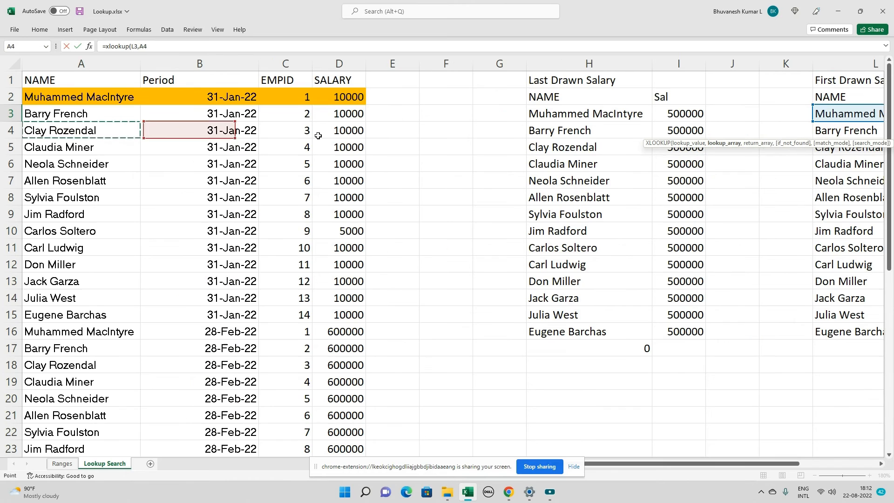
left_click(121, 66)
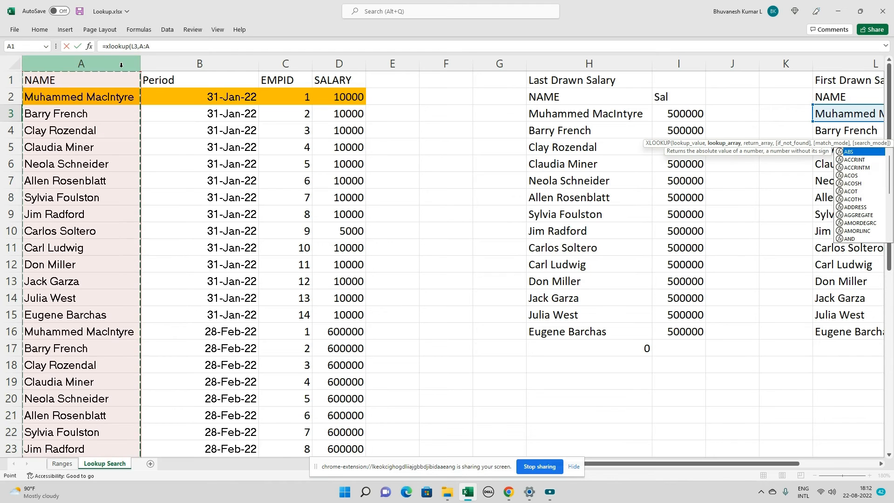
type(",")
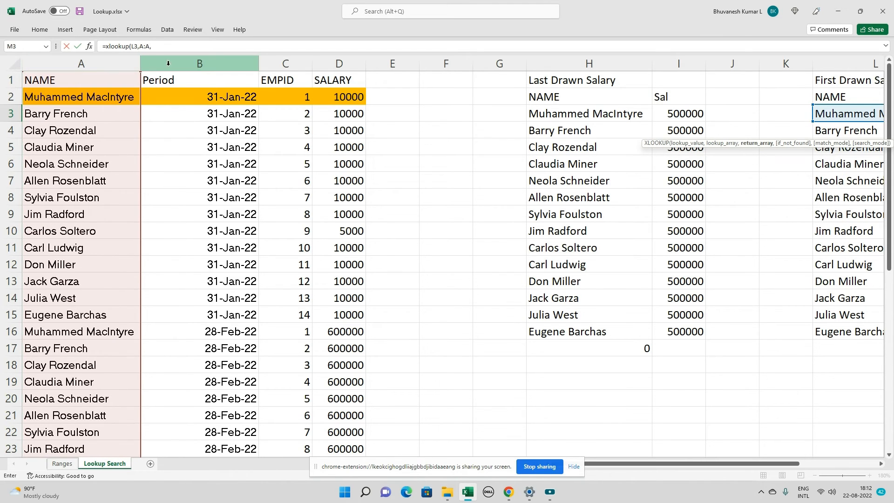
left_click(329, 64)
type(",")
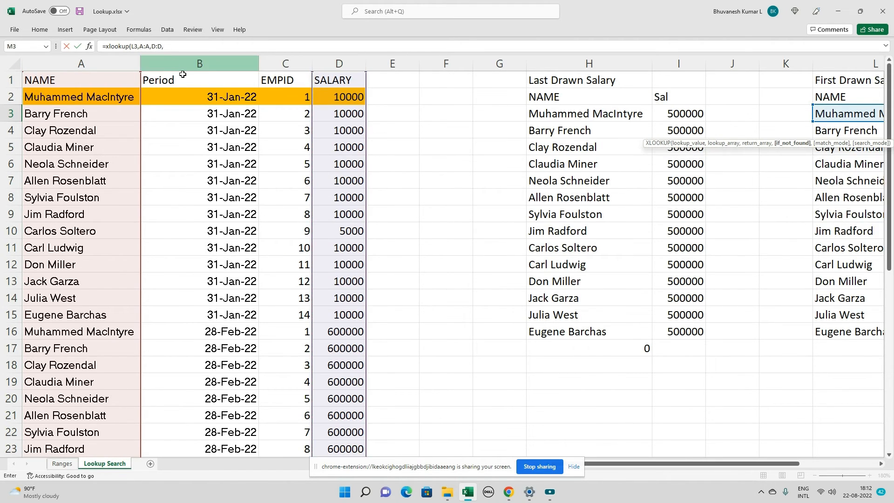
- Complete the M3 formula with "Not Found" as the fallback, match mode 0 and search mode 1 (first-to-last)
left_click(189, 45)
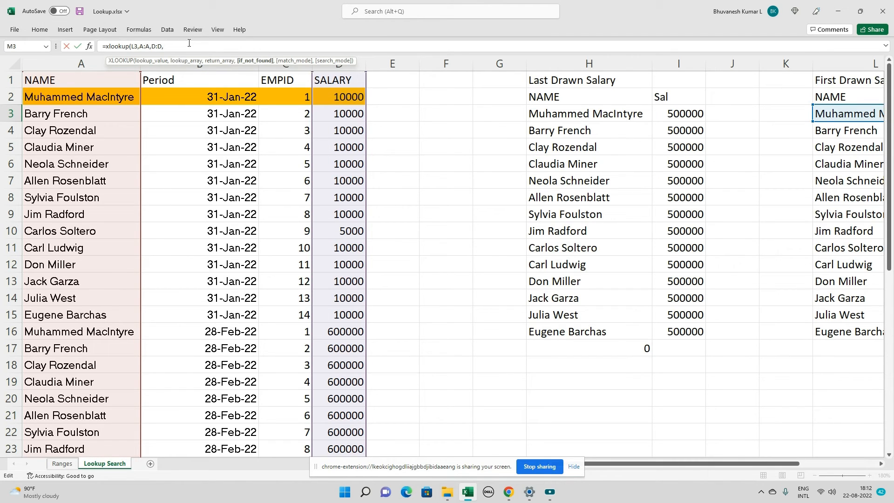
type("\"No ")
type(" Found\",")
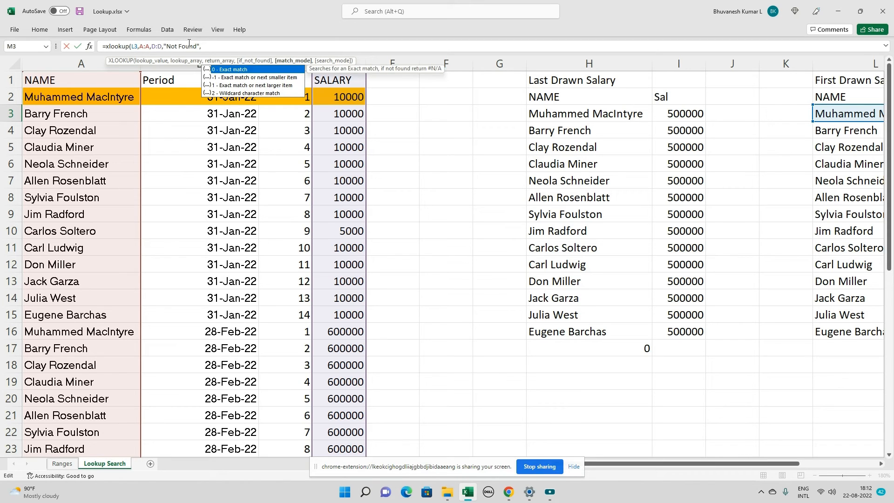
type("0,")
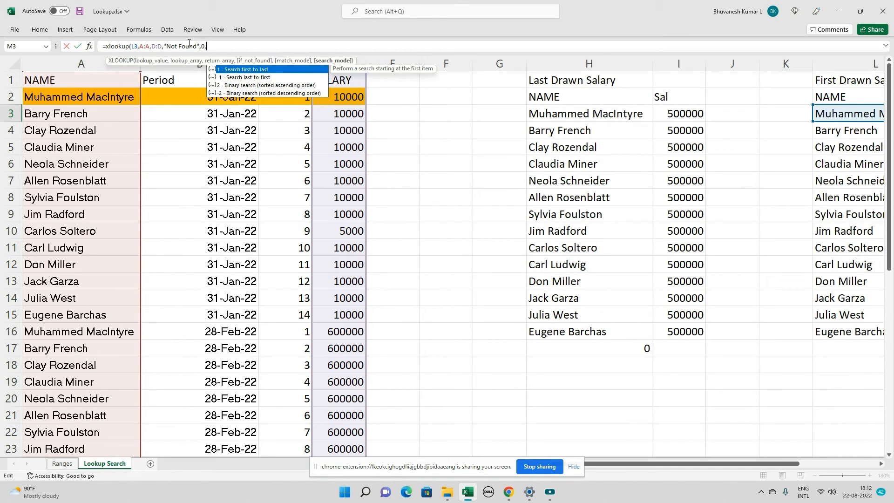
type("1)")
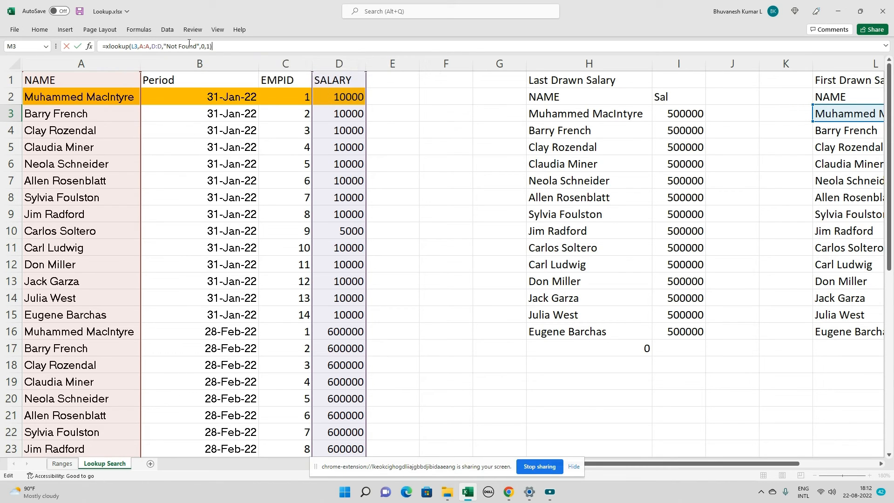
key("Return")
- Copy the First Drawn Salary formula from M3 down through M17
key("Up")
key("ctrl+c")
key("shift+Down")
key("shift+Down")
key("shift+Down")
key("shift+Down")
key("shift+Down")
key("shift+Down")
key("shift+Down")
key("shift+Down")
key("shift+Down")
key("shift+Down")
key("shift+Down")
key("shift+Down")
key("shift+Down")
key("shift+Down")
key("shift+Down")
key("shift+Down")
key("shift+Up")
key("shift+Up")
key("ctrl+v")
key("Escape")
- Review the First Drawn Salary results alongside the Last Drawn Salary table
key("Left")
key("Right")
key("Left")
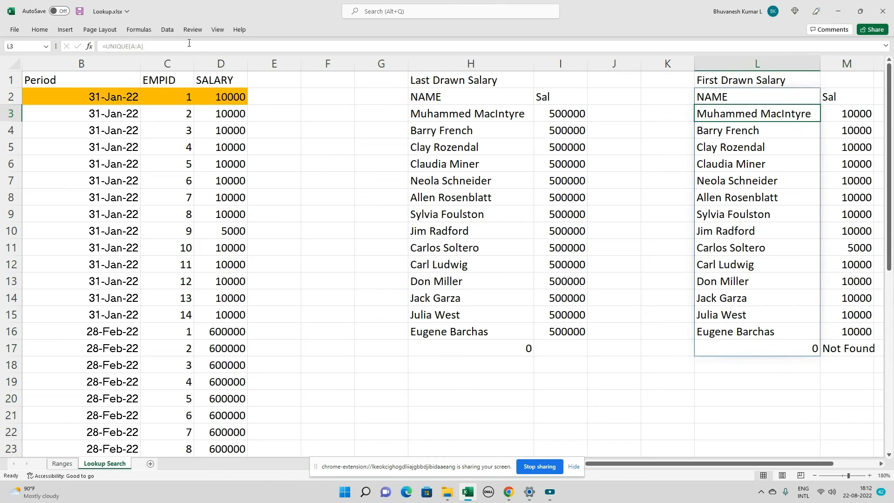
key("Right")
key("Left")
key("Left")
key("Left")
key("Left")
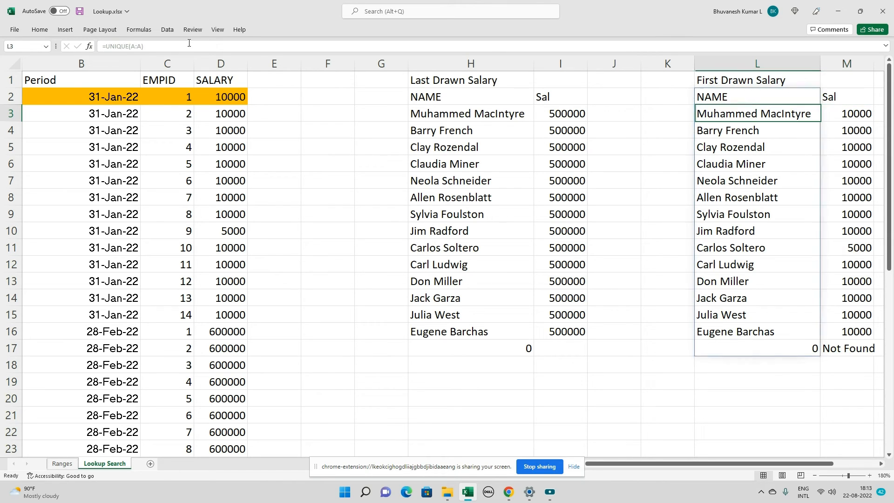
key("ctrl+Down")
key("Up")
key("Up")
key("Up")
key("Left")
key("ctrl+Up")
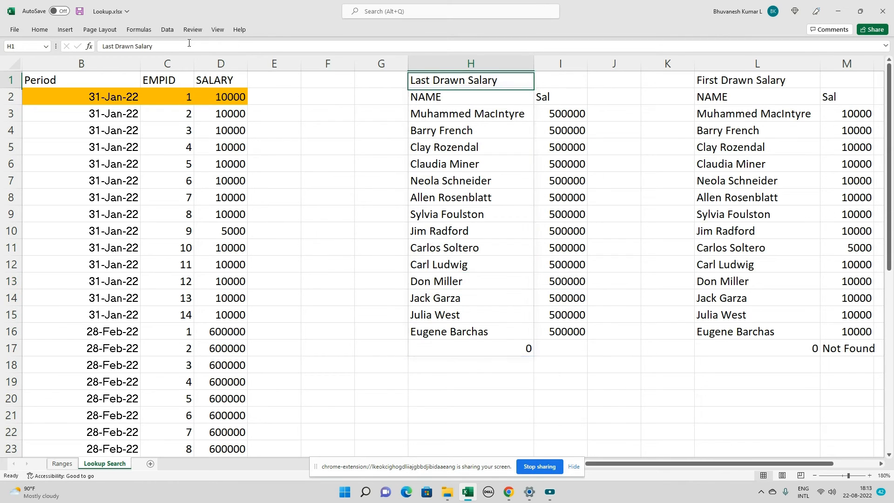
key("Down")
key("Right")
key("Left")
key("Up")
key("Left")
key("Left")
key("Left")
key("Left")
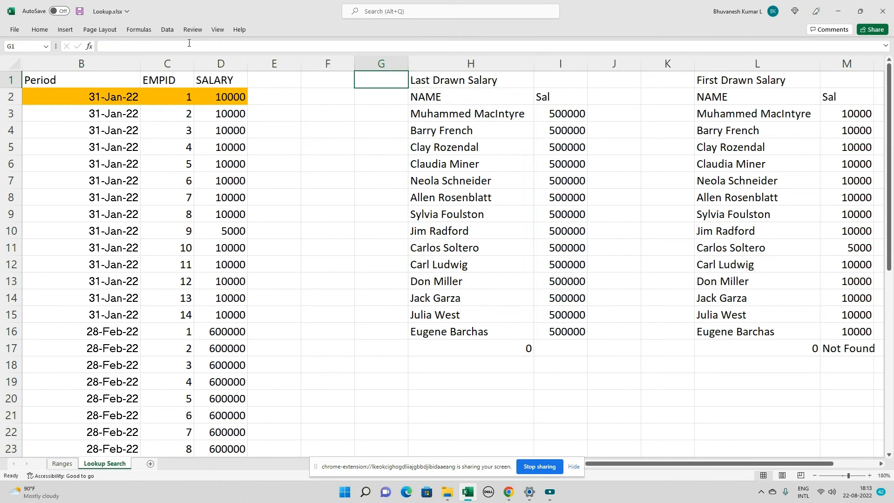
- Review the source salary records in columns A to D, from the header row down to row 43
key("ctrl+Left")
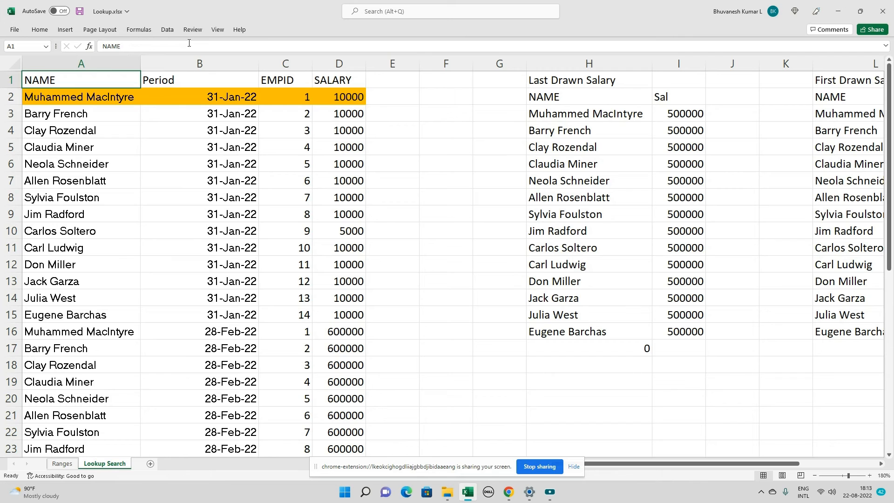
key("shift+Right")
key("shift+Right")
key("shift+Right")
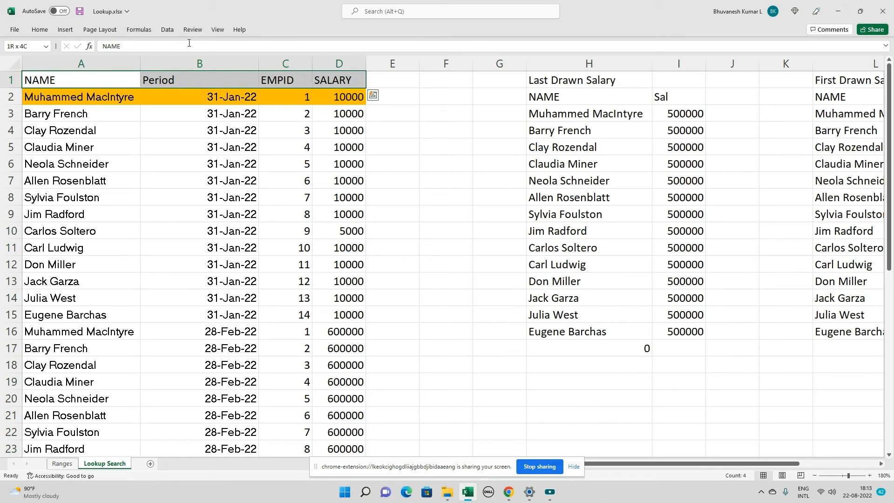
key("ctrl+shift+Down")
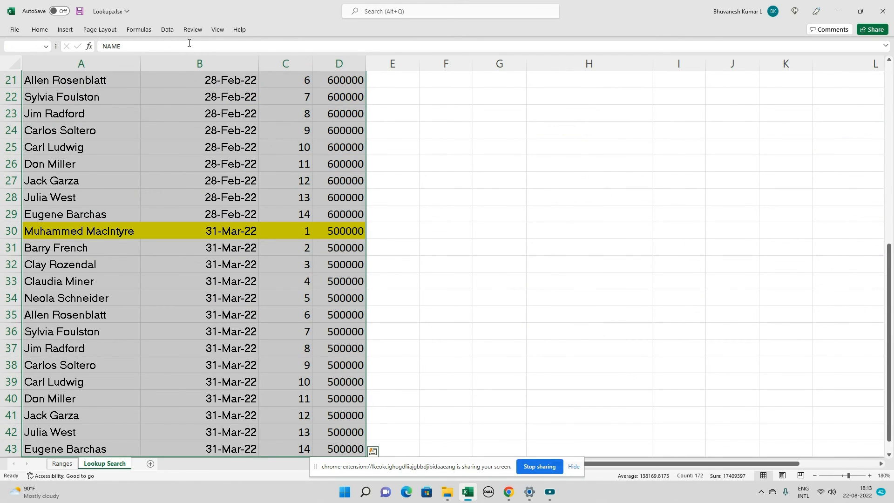
key("ctrl+Home")
key("shift+Right")
key("shift+Right")
key("shift+Right")
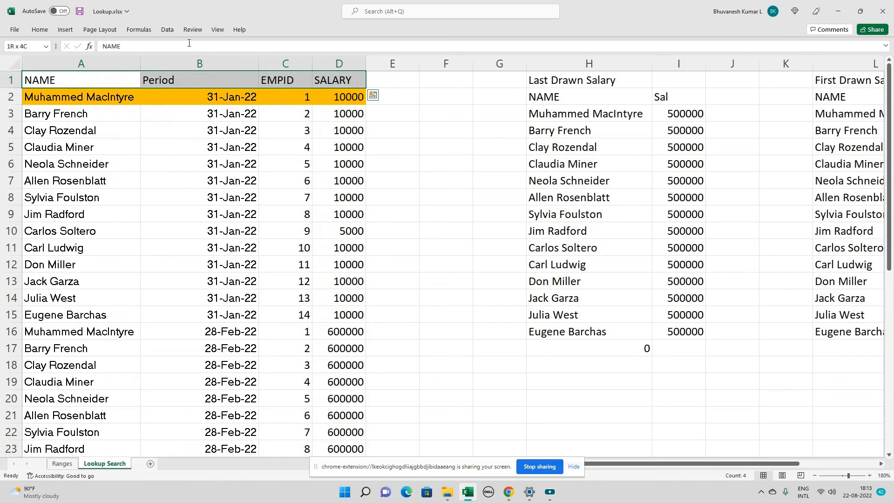
key("ctrl+shift+Down")
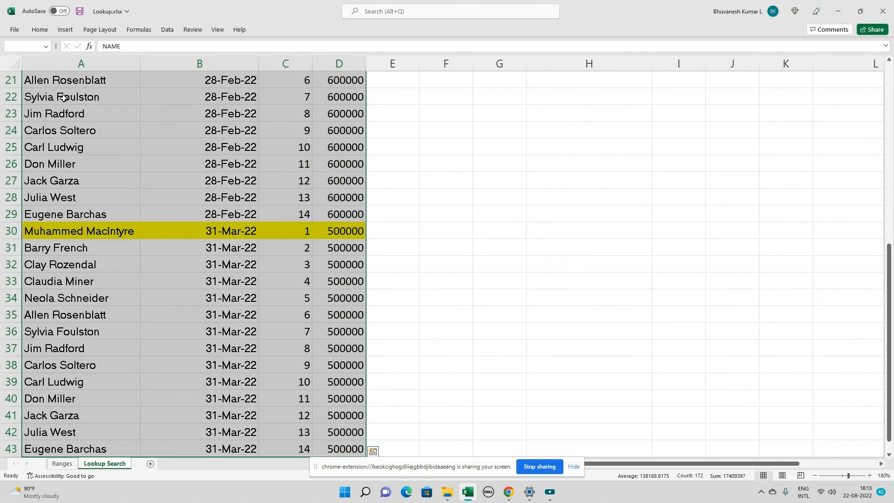
left_click(125, 112)
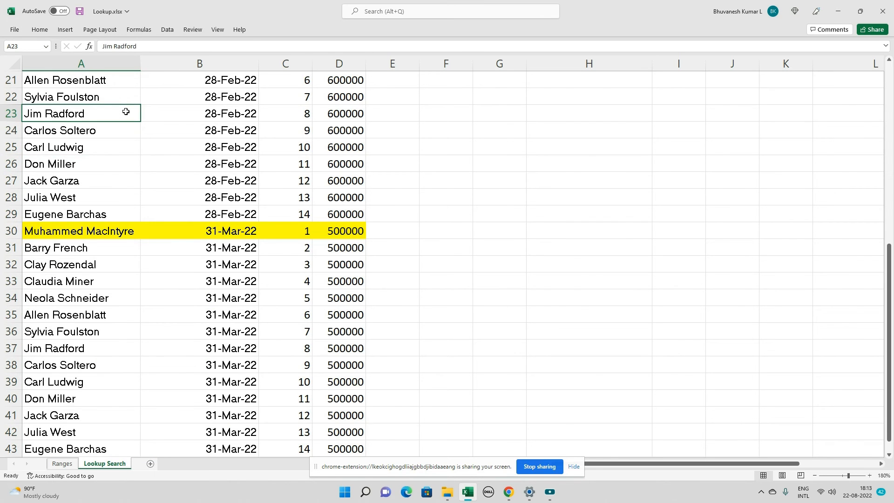
- Examine the XLOOKUP formula in I3 of the Last Drawn Salary table and continue toward the First Drawn Salary table
key("ctrl+Home")
key("Right")
key("Right")
key("Right")
key("Right")
key("Right")
key("Right")
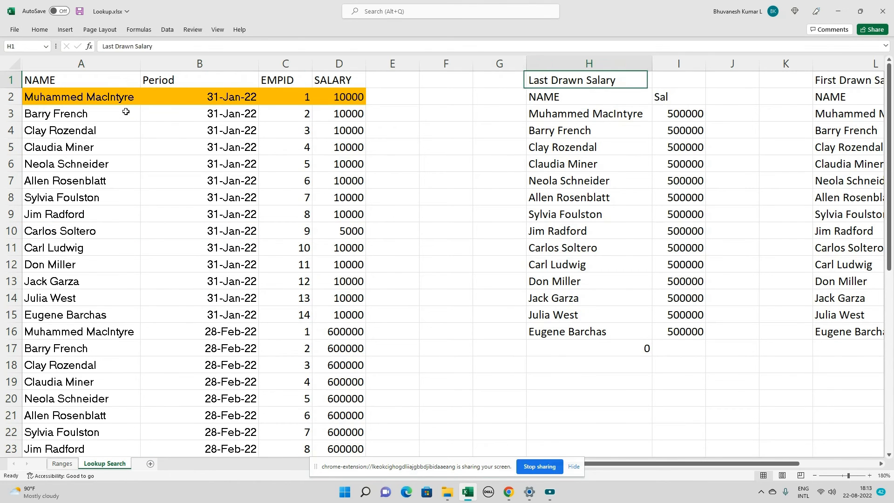
key("Right")
key("Right")
key("Down")
key("Down")
key("Down")
key("Up")
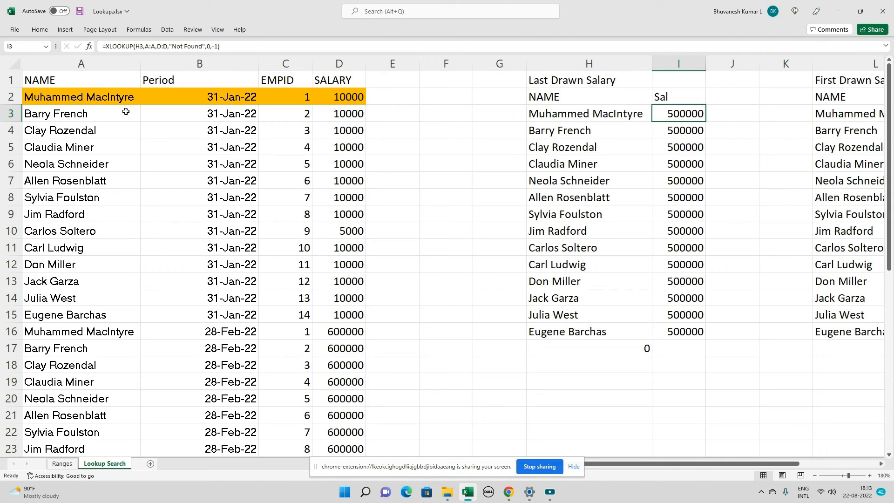
key("Right")
key("Right")
key("Right")
key("Right")
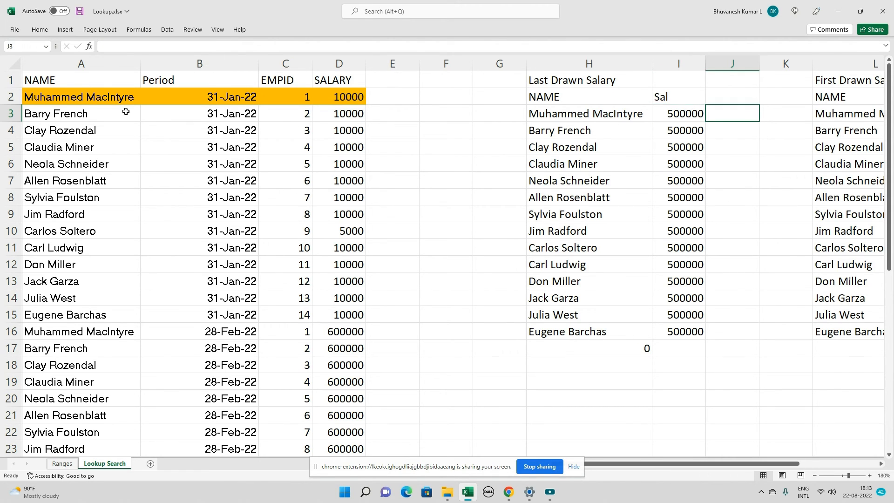